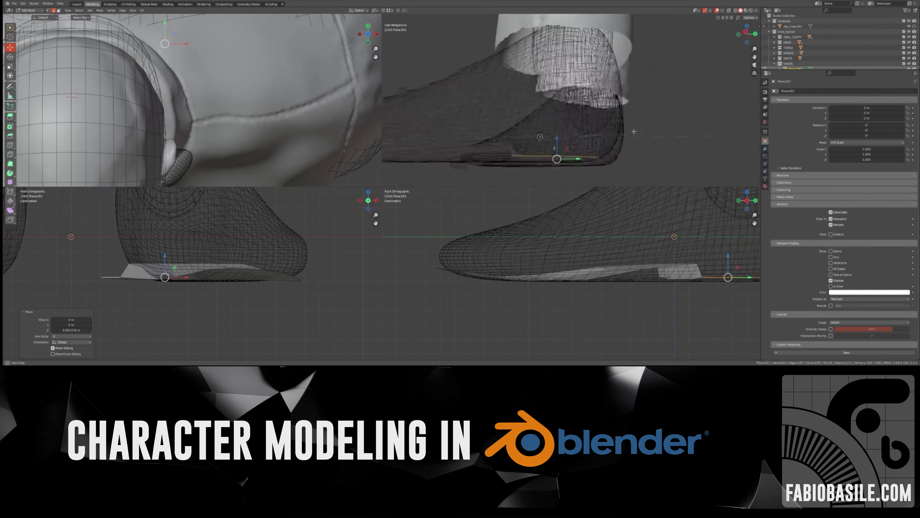
Bevel the edge loop around the sole's outline.
click(634, 131)
middle_drag(634, 131, 577, 157)
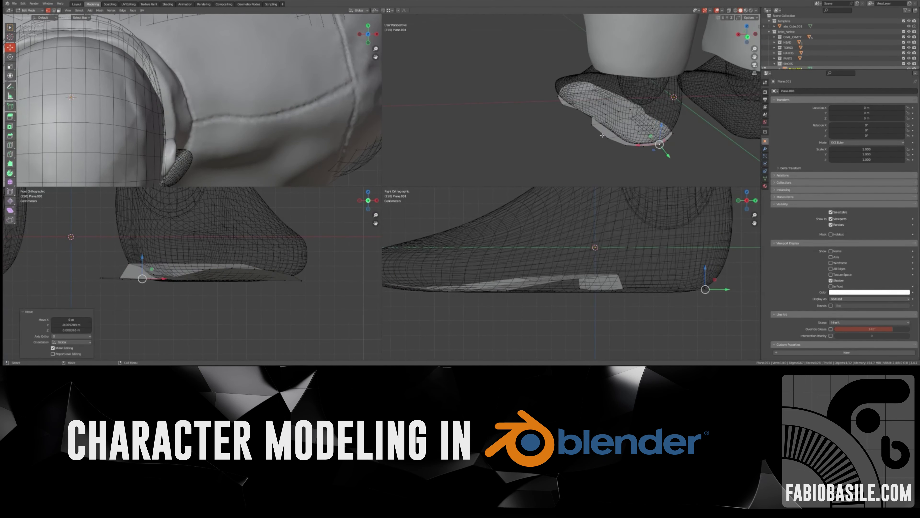
key(2)
middle_drag(544, 109, 580, 101)
alt+click(579, 123)
right_click(586, 136)
click(598, 170)
click(579, 97)
Extrude the sole edges into a thick rim.
middle_drag(579, 97, 417, 124)
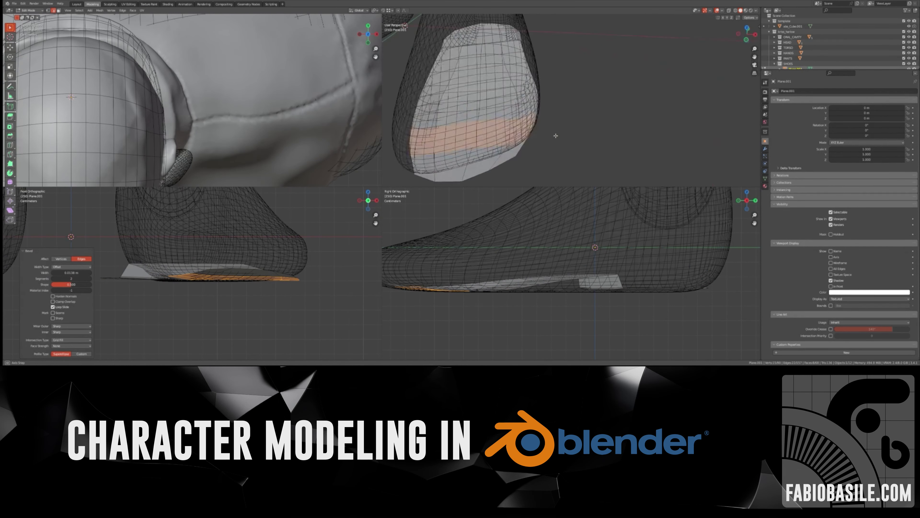
click(535, 211)
middle_drag(507, 109, 562, 126)
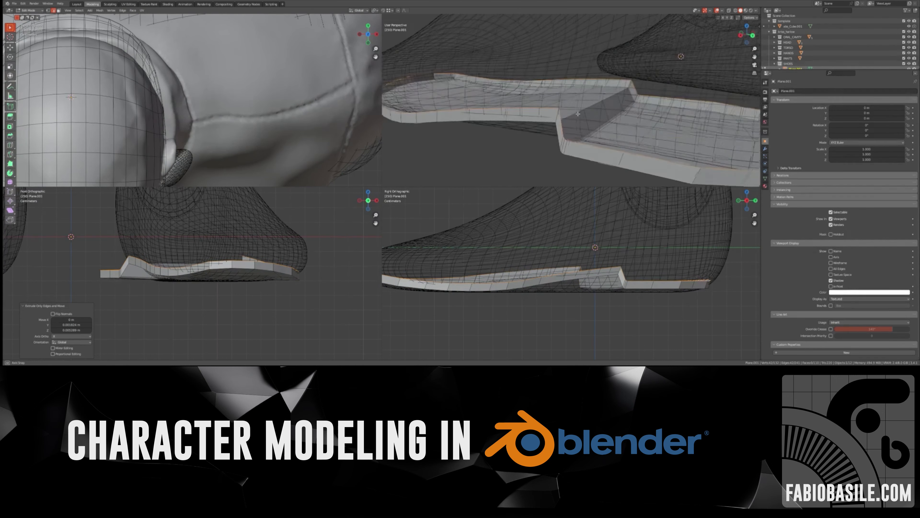
key(e)
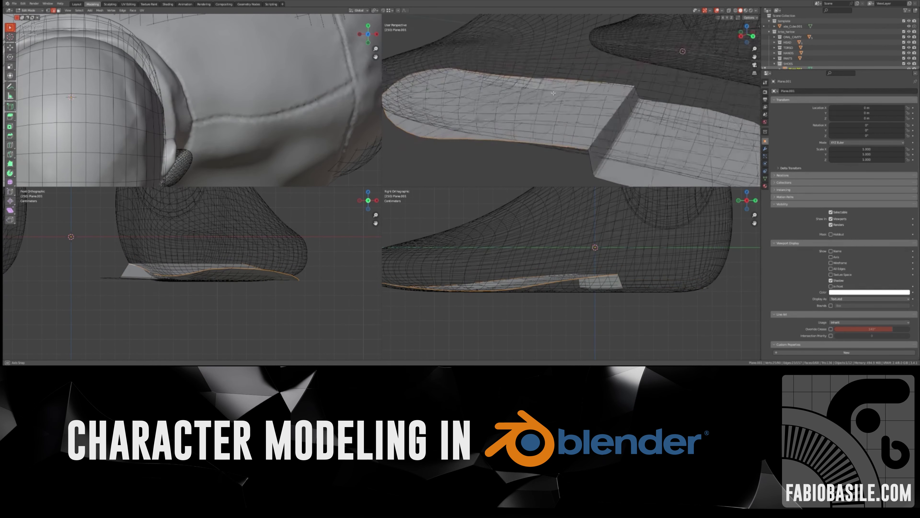
click(522, 106)
middle_drag(522, 105, 514, 126)
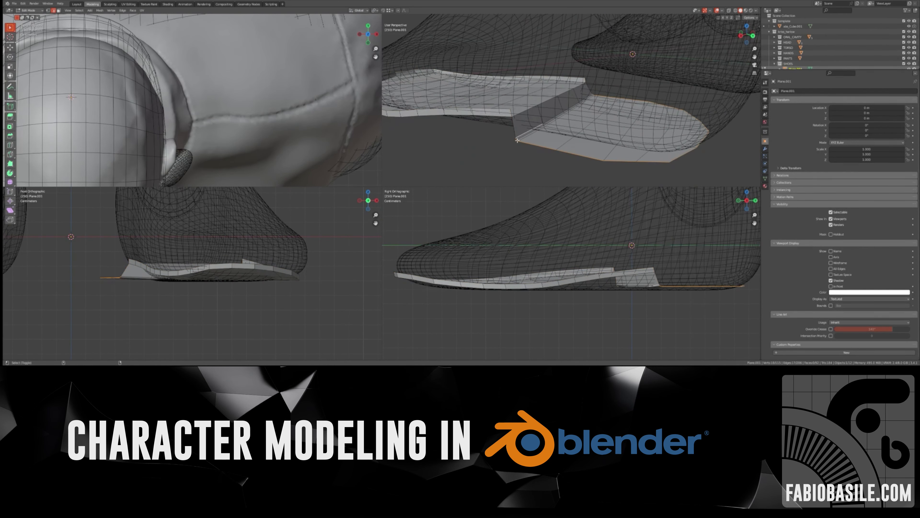
Extrude the heel faces into a raised block under the shoe and save the file.
key(e)
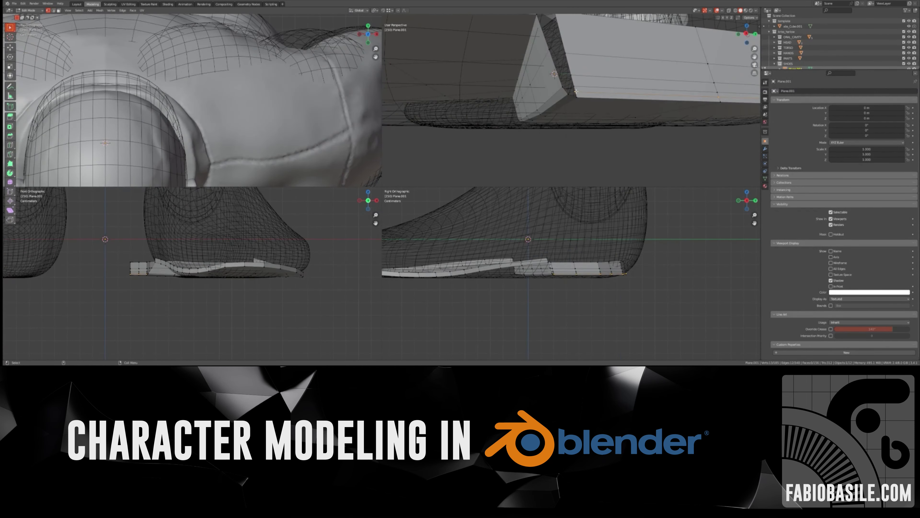
middle_drag(573, 70, 545, 107)
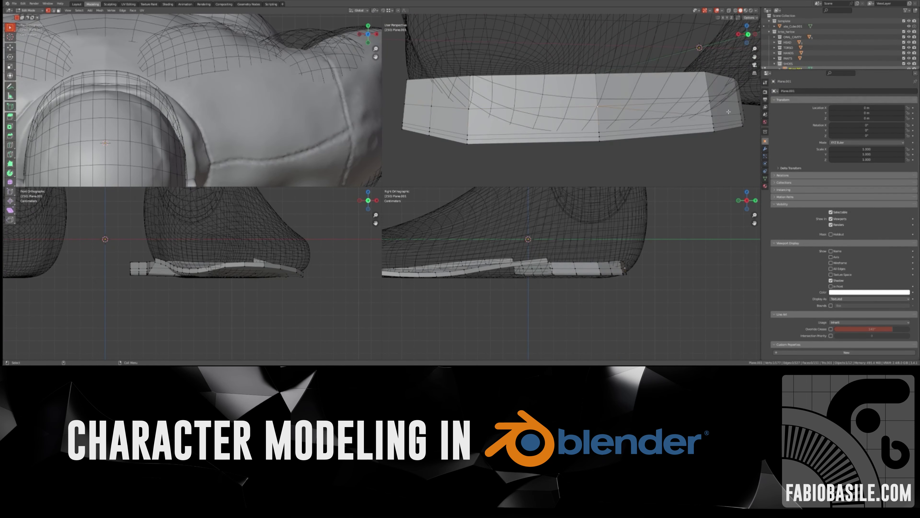
mouse_move(560, 142)
middle_down()
mouse_move(535, 108)
mouse_move(63, 14)
middle_up()
click(569, 205)
middle_drag(565, 109, 551, 91)
key(ctrl+s)
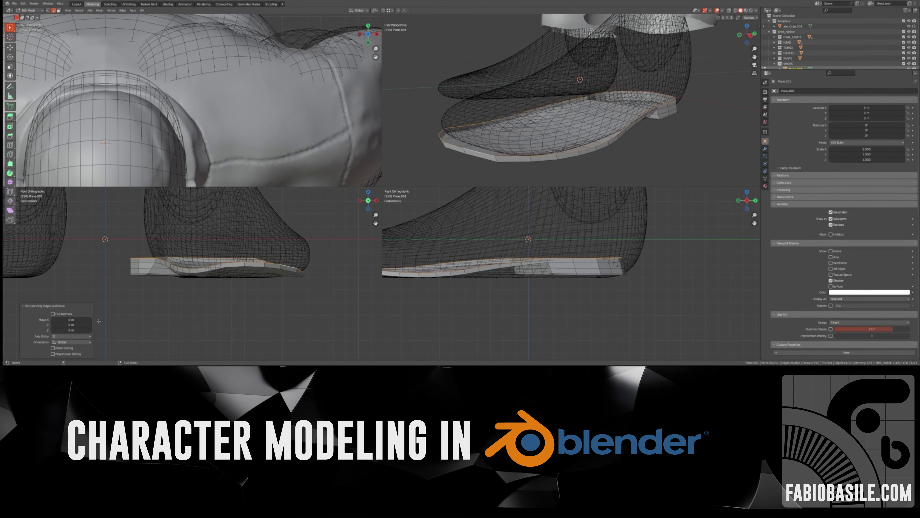
middle_drag(459, 149, 459, 142)
click(459, 141)
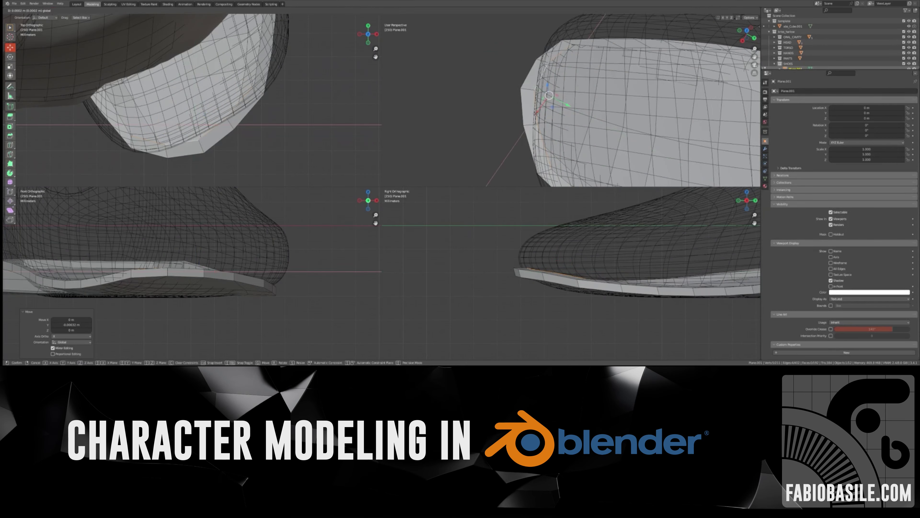
middle_drag(565, 131, 576, 118)
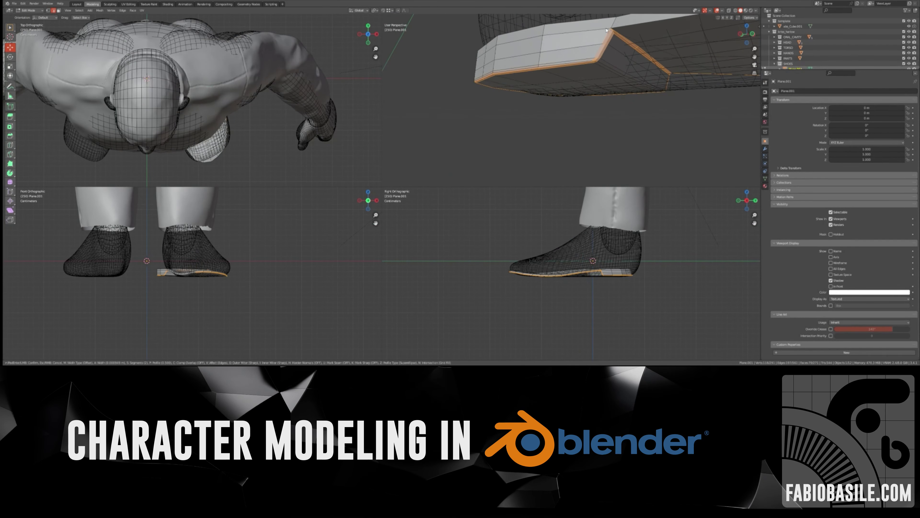
Bevel the selected sole edges with Ctrl+B.
middle_drag(499, 84, 515, 94)
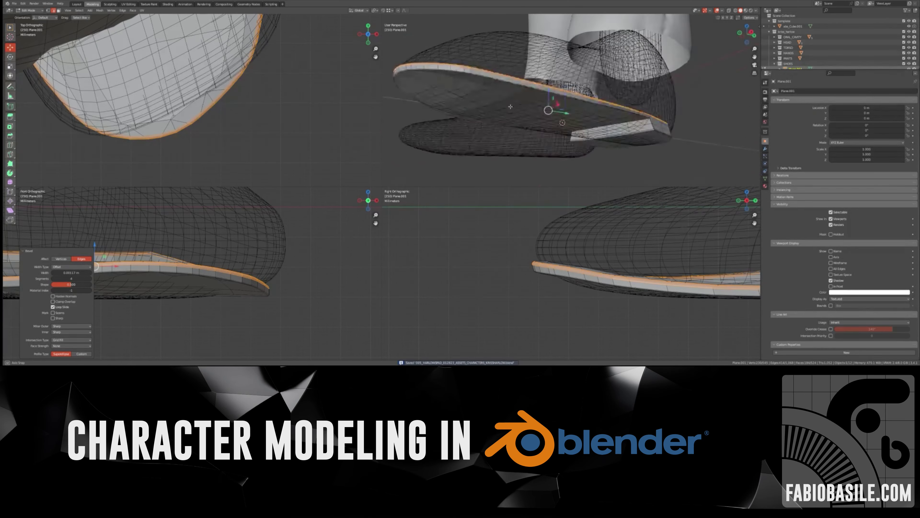
middle_drag(510, 106, 579, 95)
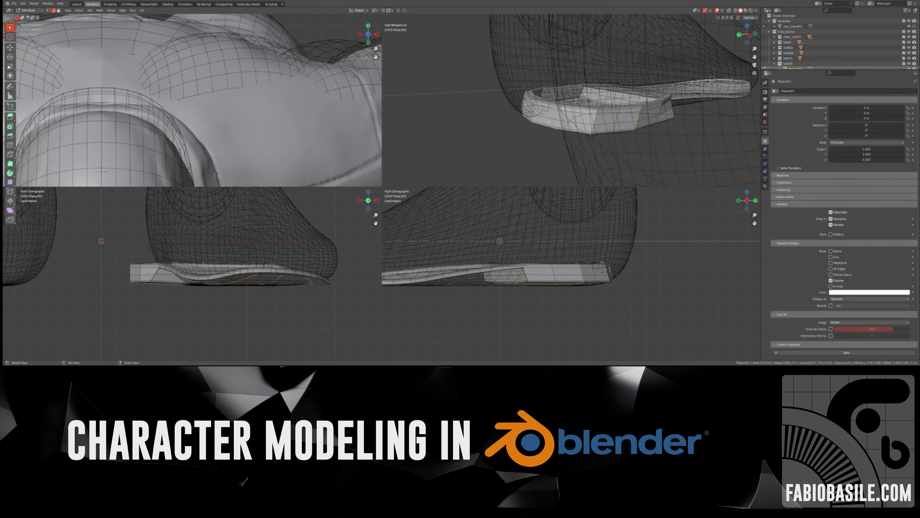
middle_drag(631, 117, 658, 89)
mouse_move(722, 147)
middle_down()
mouse_move(566, 118)
mouse_move(689, 91)
middle_up()
key(ctrl+b)
key(alt+z)
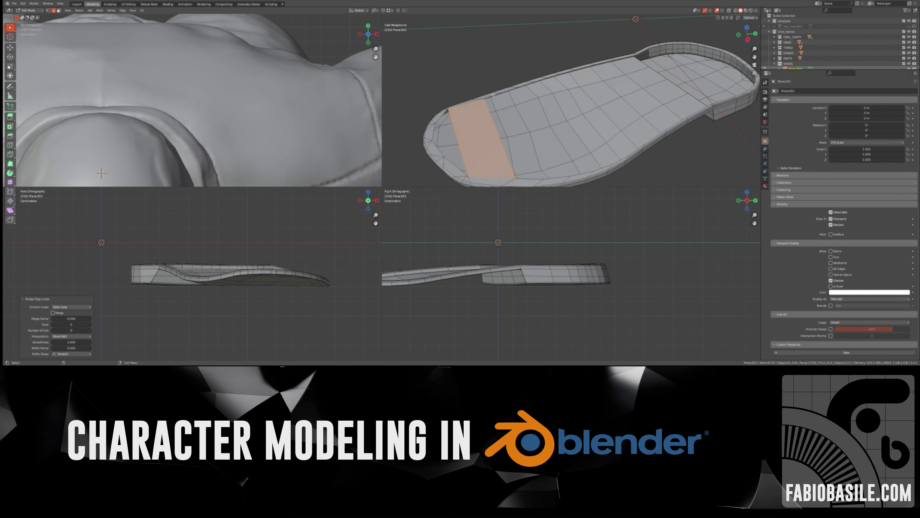
Fill the sole's opening with faces, cut across it with the knife, and clear the selection.
middle_drag(558, 179, 558, 159)
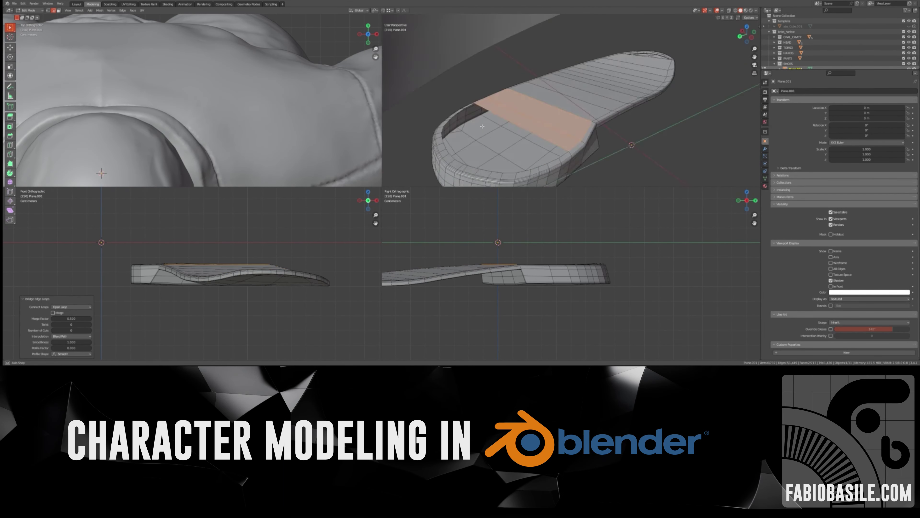
alt+click(515, 168)
middle_drag(445, 154, 567, 83)
key(f)
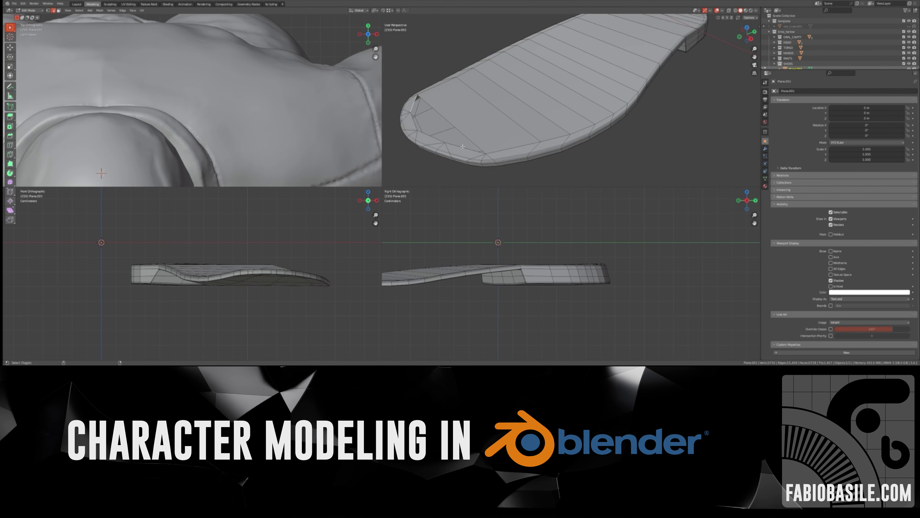
key(Return)
middle_drag(429, 124, 495, 74)
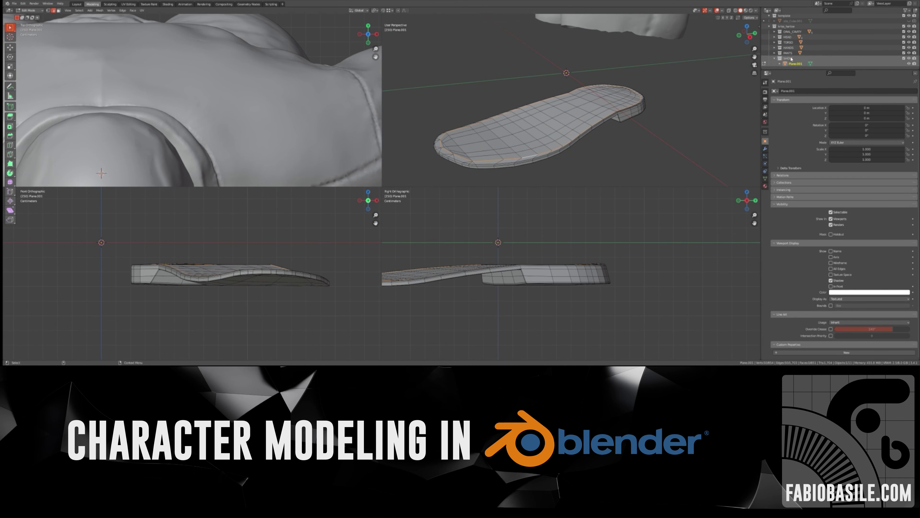
key(alt+a)
scroll(495, 148, up, 3)
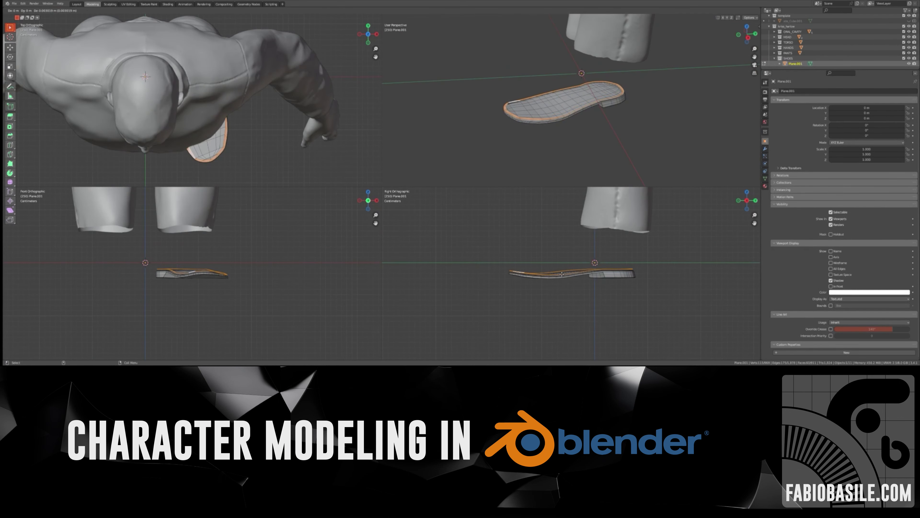
Duplicate the sole, box-select its side vertices and extrude the outer edge upward into a wall.
scroll(571, 139, up, 5)
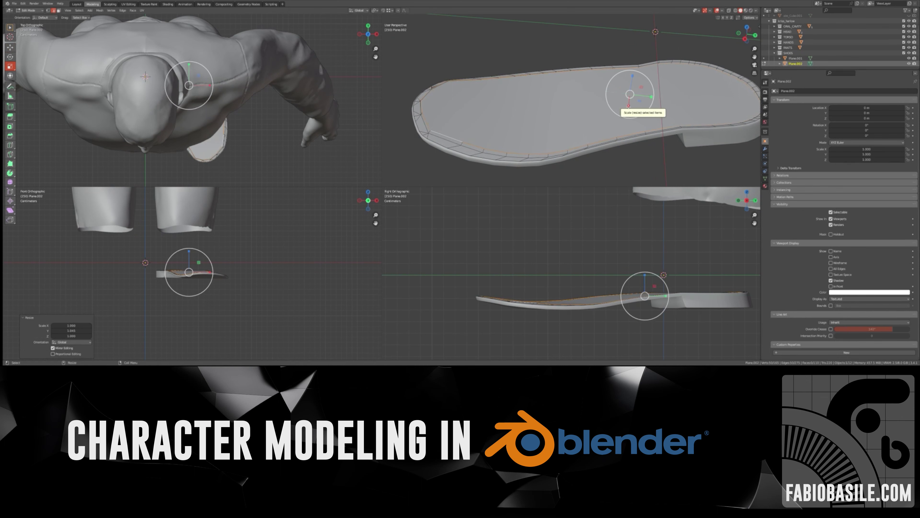
right_click(454, 147)
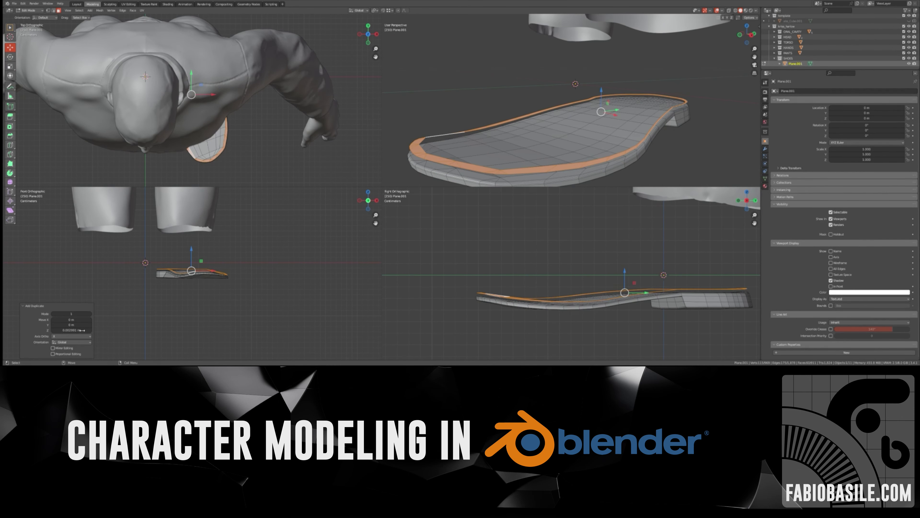
key(Tab)
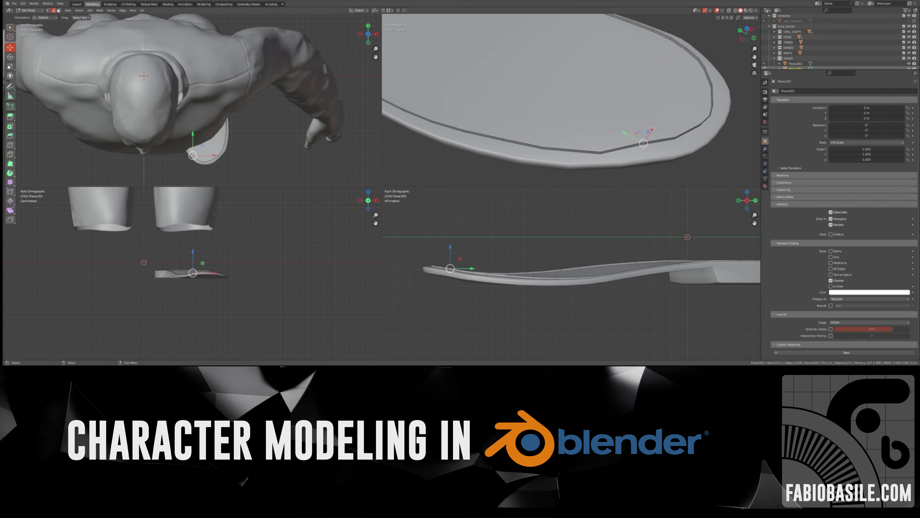
key(alt+z)
drag(504, 152, 528, 169)
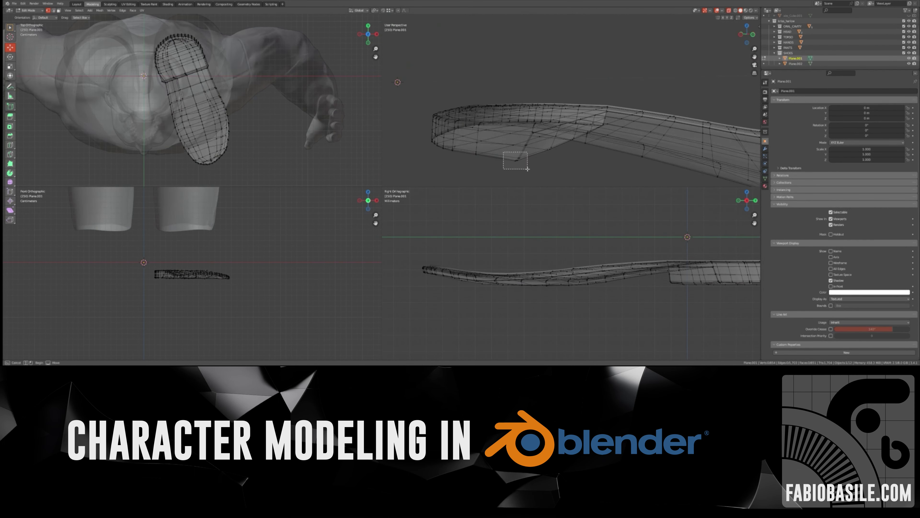
key(alt+z)
middle_drag(528, 169, 577, 83)
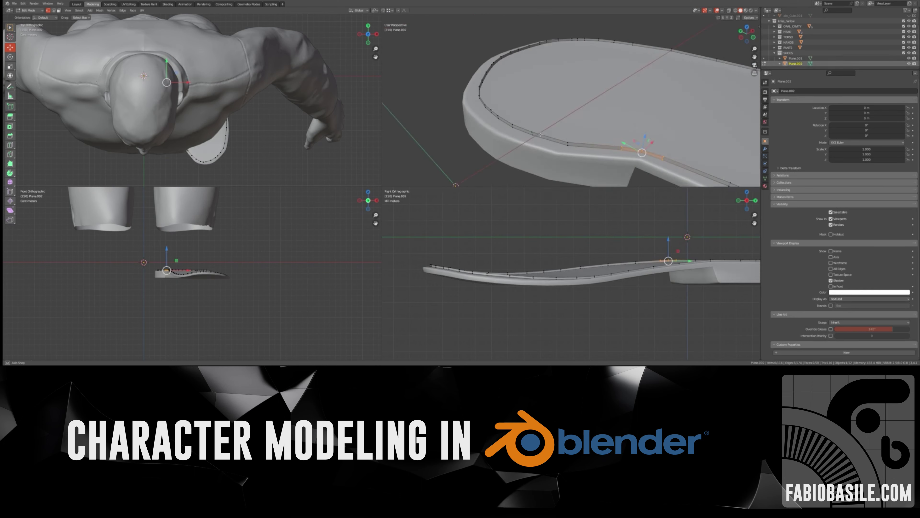
middle_drag(517, 114, 544, 119)
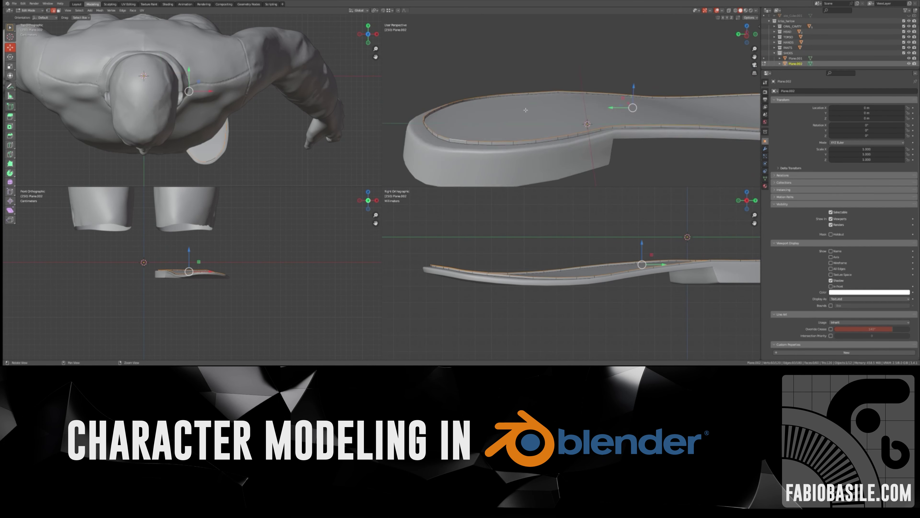
scroll(543, 120, down, 3)
key(e)
click(522, 254)
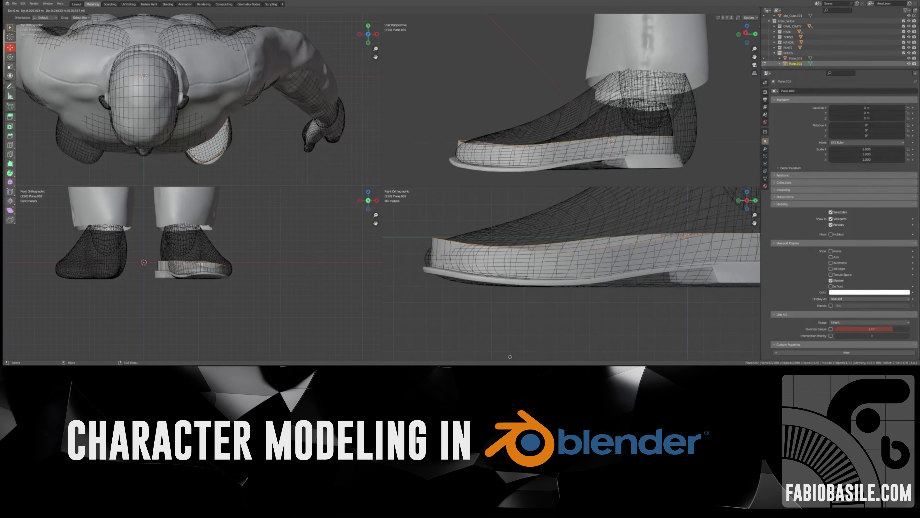
Raise the extruded wall around the foot and add the first sole to the edit session.
middle_drag(580, 109, 543, 109)
scroll(579, 236, down, 2)
click(764, 58)
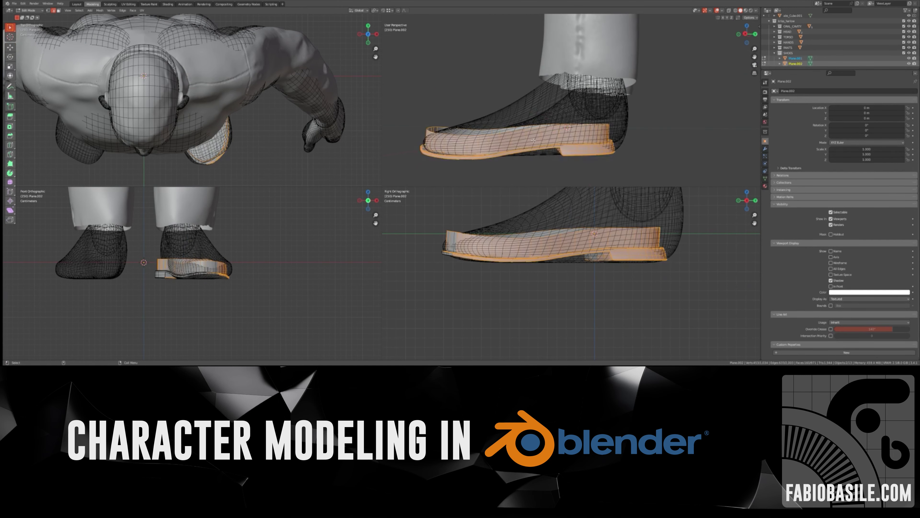
mouse_move(507, 91)
middle_down()
mouse_move(452, 105)
mouse_move(534, 86)
mouse_move(514, 128)
middle_up()
key(shift+z)
key(a)
key(shift+z)
key(alt+a)
Select the wall's top rim loop and scale it wider along X.
click(10, 27)
alt+click(471, 109)
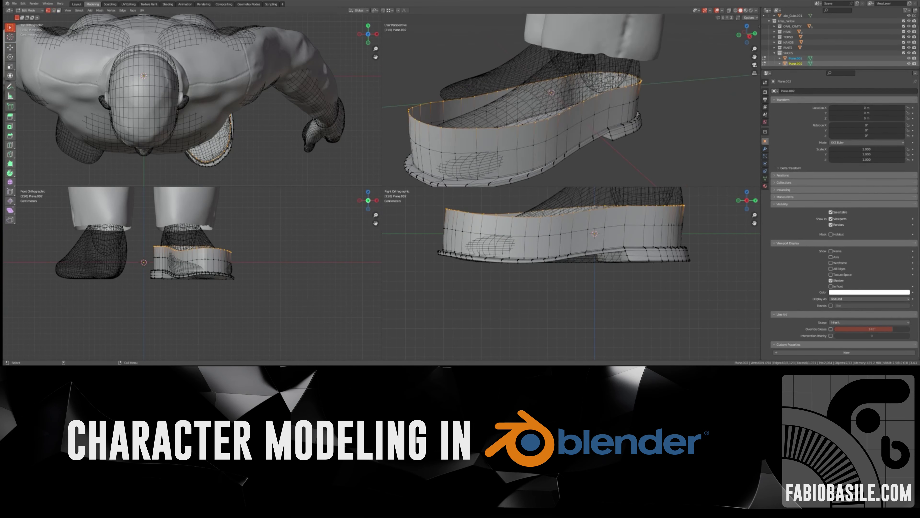
key(alt+z)
mouse_move(471, 109)
middle_down()
mouse_move(475, 96)
mouse_move(550, 111)
middle_up()
key(s)
key(x)
click(525, 106)
key(alt+z)
scroll(550, 111, up, 3)
scroll(543, 254, up, 2)
Raise a single rim vertex slightly to lift the toe.
click(565, 76)
click(10, 48)
drag(565, 58, 566, 55)
click(566, 55)
middle_drag(566, 55, 544, 44)
Bevel a narrow band along the shoe wall and extrude the selected edges upward.
key(ctrl+b)
click(188, 123)
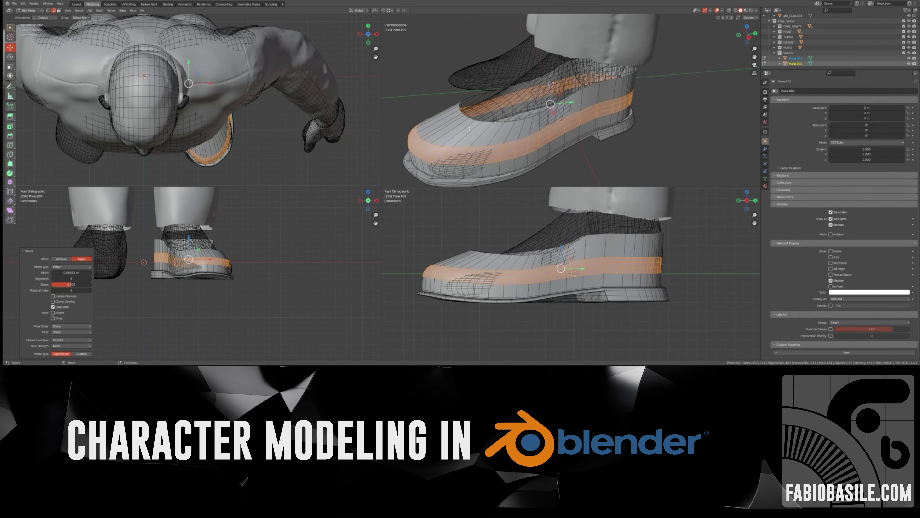
right_click(453, 121)
middle_drag(453, 121, 420, 137)
right_click(424, 222)
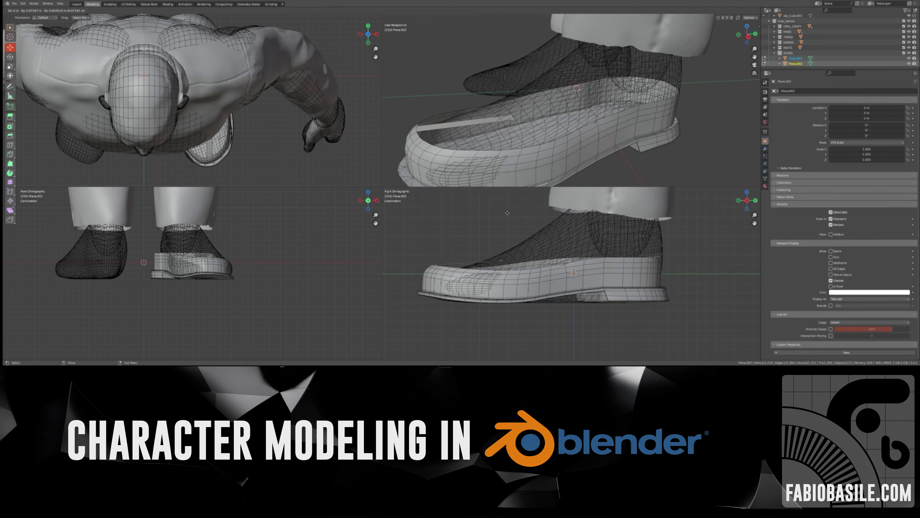
click(534, 227)
key(alt+z)
middle_drag(565, 109, 611, 69)
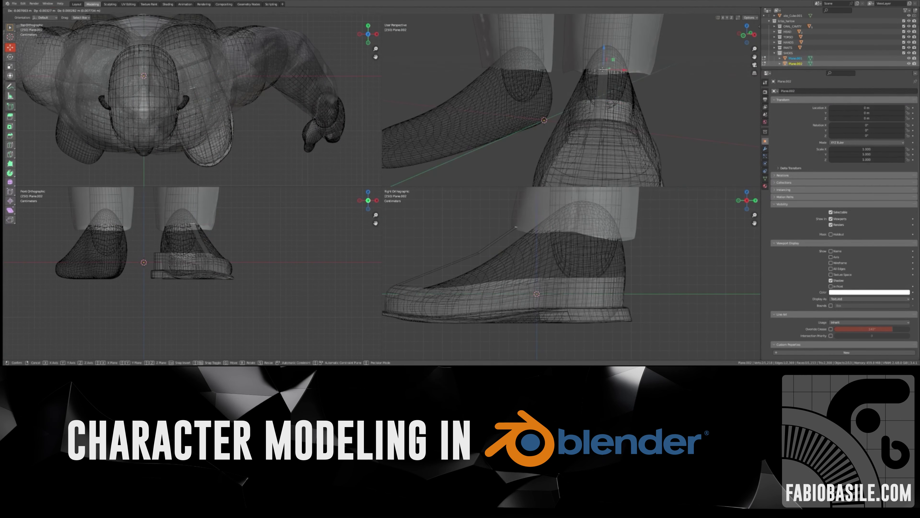
Extrude the shoe edge further upward toward the ankle.
click(624, 233)
key(alt+z)
middle_drag(616, 126, 651, 106)
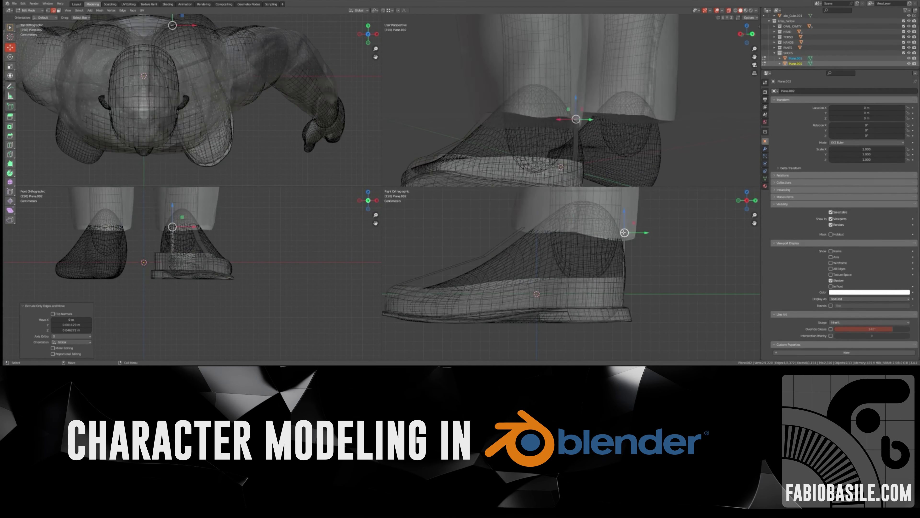
shift+middle_drag(609, 214, 508, 221)
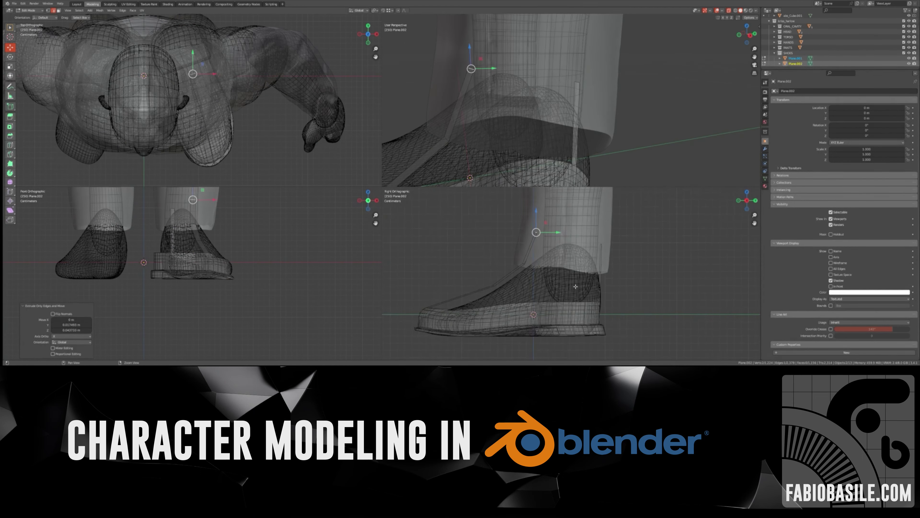
key(alt+z)
middle_drag(594, 291, 555, 113)
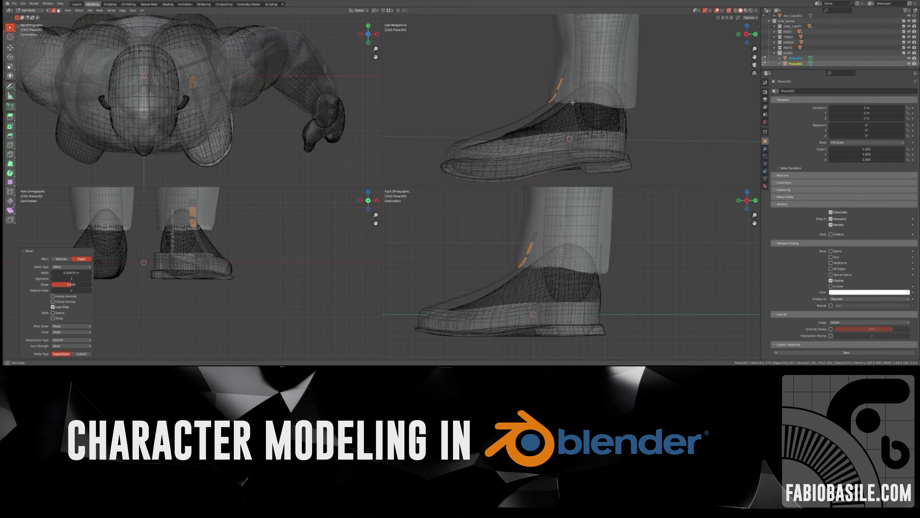
Bridge the edge loops into an instep strap, then reposition and bevel its edges.
right_click(565, 149)
click(560, 153)
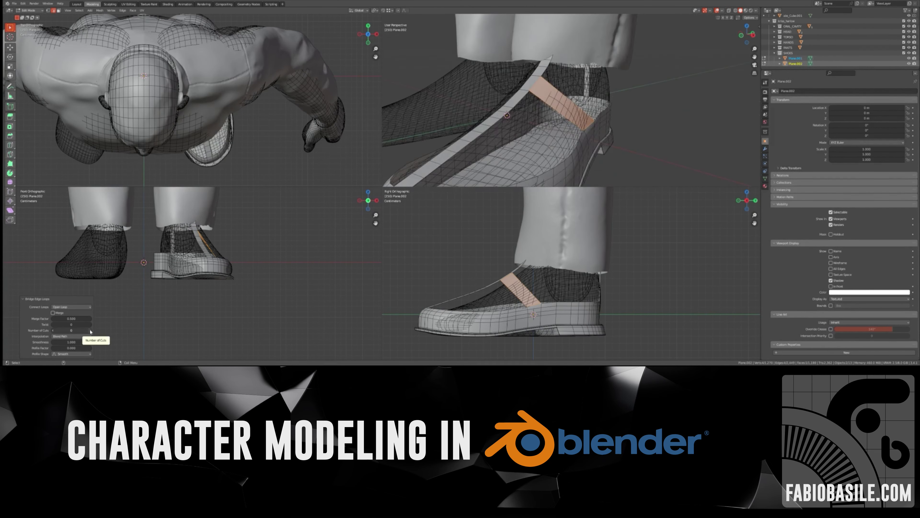
key(shift+space)
key(g)
middle_drag(565, 105, 538, 125)
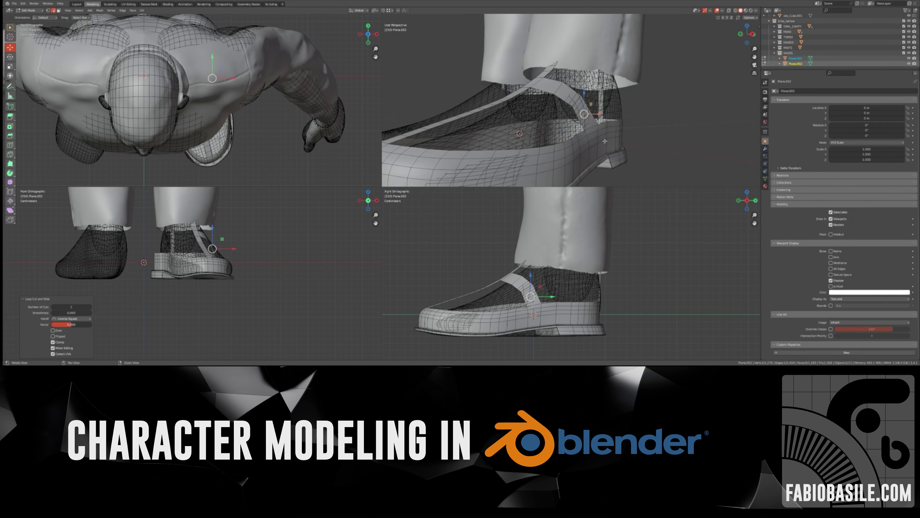
middle_drag(386, 133, 559, 111)
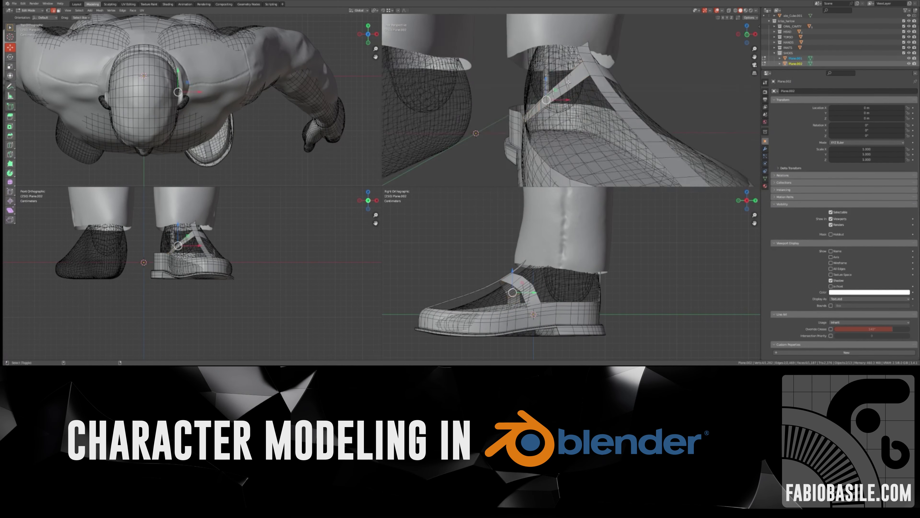
click(560, 112)
drag(560, 112, 562, 109)
middle_drag(562, 109, 503, 118)
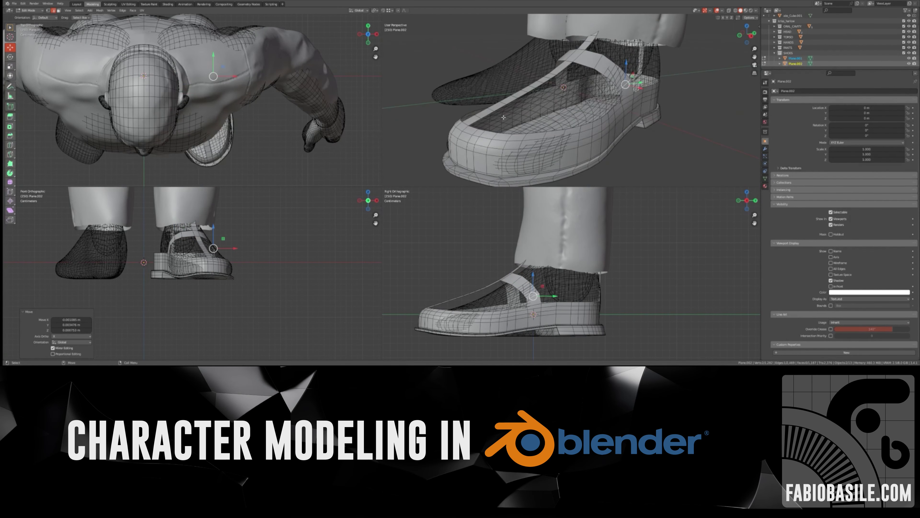
click(620, 46)
middle_drag(620, 47, 582, 95)
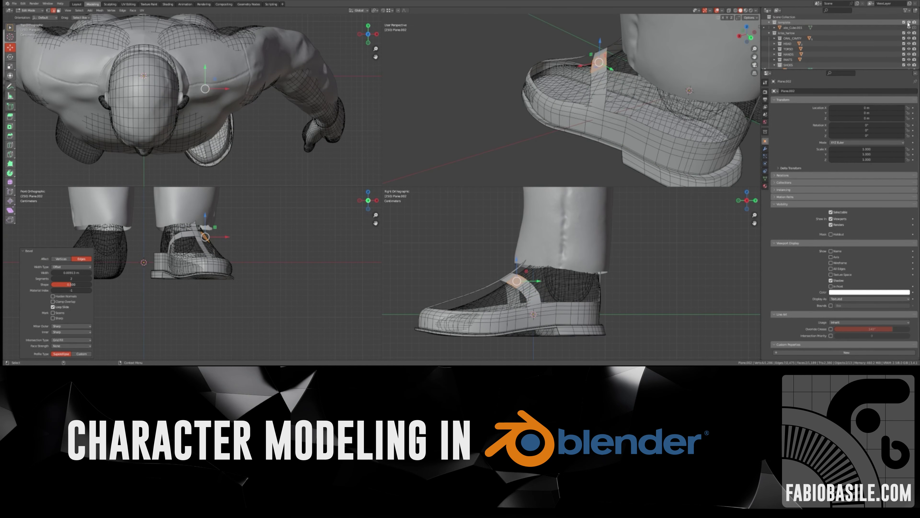
Hide the body template and pants, then frame the strap for editing.
click(909, 22)
click(909, 59)
mouse_move(652, 91)
middle_down()
mouse_move(715, 62)
mouse_move(662, 101)
mouse_move(449, 86)
middle_up()
key(KP_Decimal)
shift+click(460, 81)
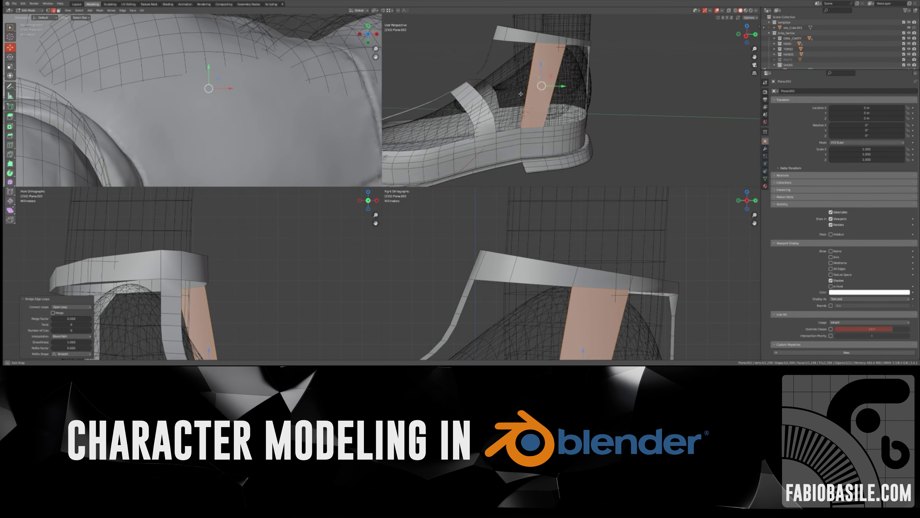
Bevel the strap corners and select the strap edges to bridge.
mouse_move(541, 44)
middle_down()
mouse_move(490, 19)
mouse_move(498, 72)
middle_up()
key(ctrl+b)
click(490, 19)
click(499, 72)
shift+click(480, 71)
mouse_move(458, 95)
middle_down()
mouse_move(479, 71)
mouse_move(516, 84)
middle_up()
click(516, 83)
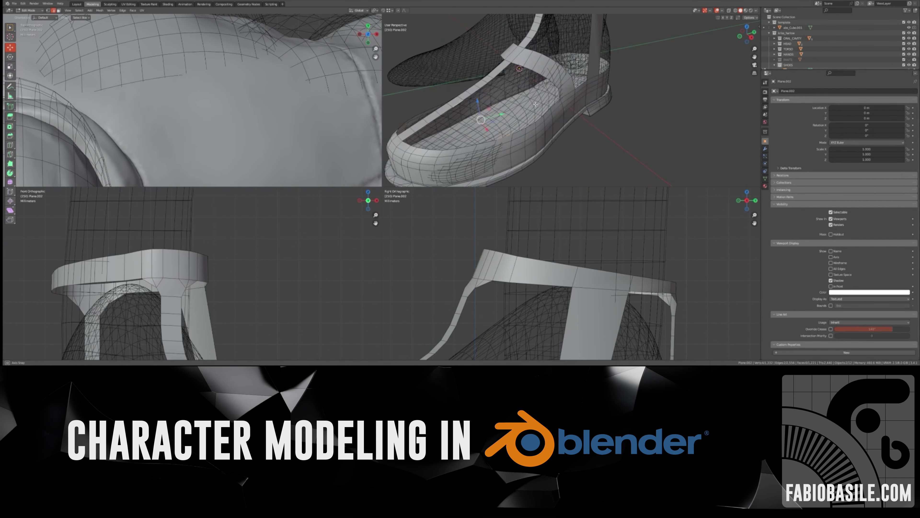
Fill the hole between the strap edges with a face.
middle_drag(471, 108, 518, 121)
shift+click(518, 121)
mouse_move(498, 90)
middle_down()
mouse_move(558, 89)
mouse_move(524, 107)
middle_up()
click(557, 89)
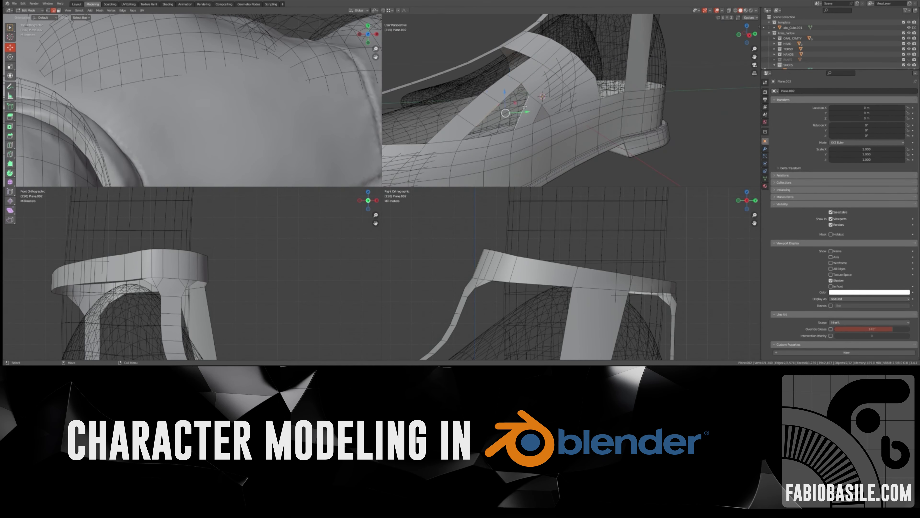
click(462, 157)
middle_drag(462, 157, 550, 105)
Reposition an edge by the toe opening and bridge it to the strap.
middle_drag(464, 90, 503, 103)
click(10, 47)
drag(503, 103, 505, 105)
middle_drag(504, 105, 503, 103)
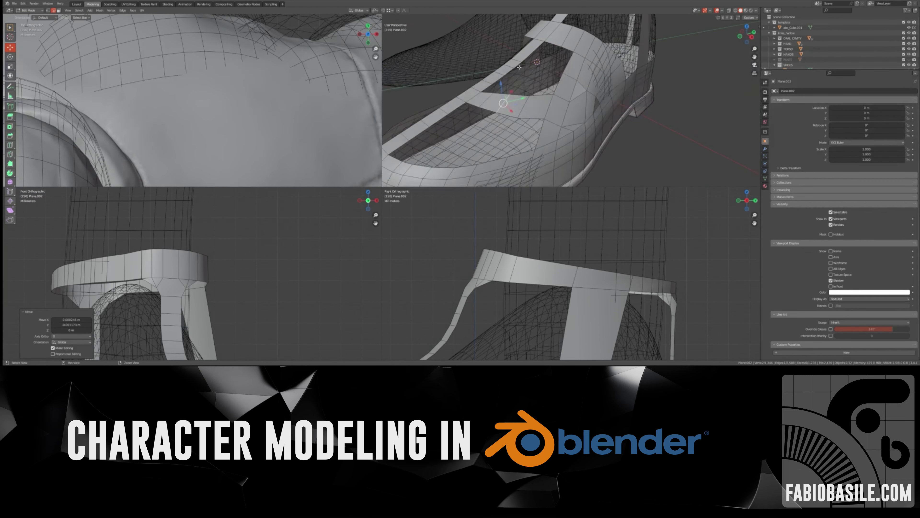
middle_drag(523, 66, 568, 94)
right_click(487, 115)
click(489, 120)
middle_drag(489, 119, 514, 109)
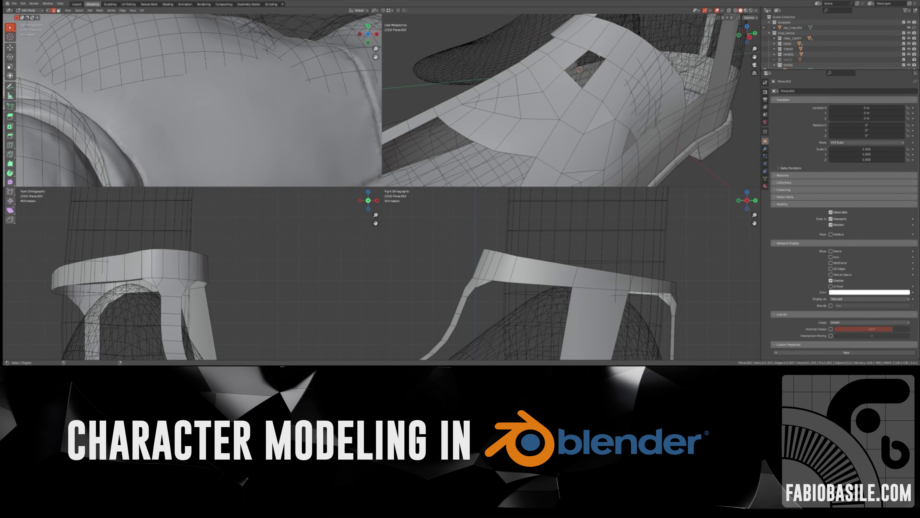
middle_drag(570, 78, 594, 91)
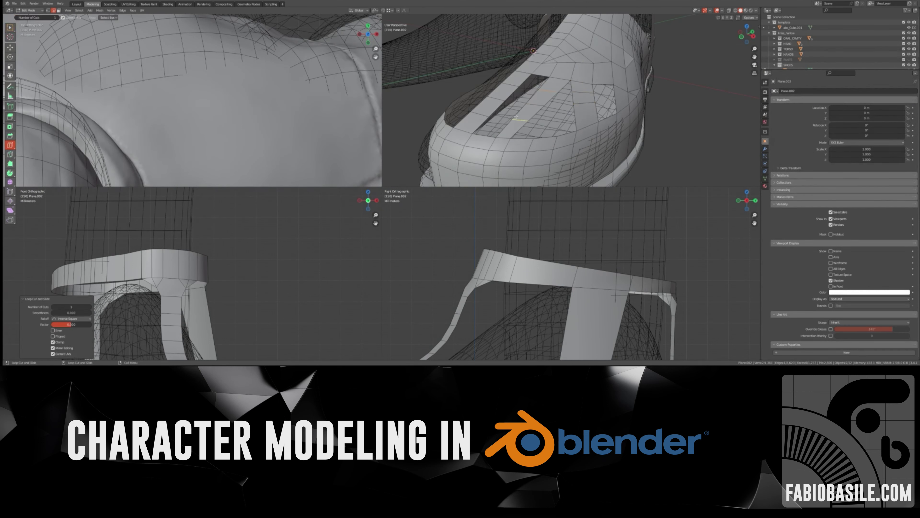
Fill the open hole in the shoe's toe with a face.
middle_drag(516, 116, 628, 96)
scroll(632, 70, up, 3)
right_click(622, 73)
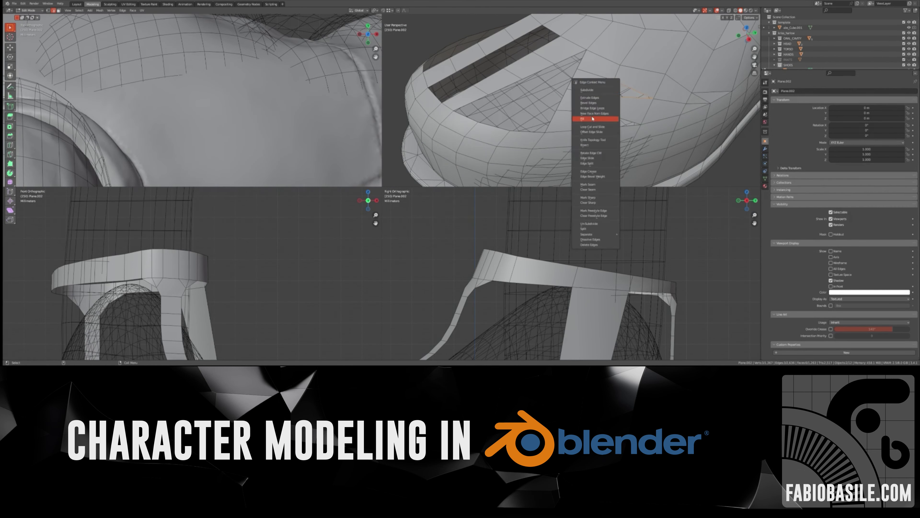
click(649, 118)
scroll(505, 103, up, 3)
Bridge the edge loops across the toe gap and add a loop cut across the strap.
right_click(515, 170)
click(521, 170)
mouse_move(522, 170)
middle_down()
mouse_move(610, 116)
mouse_move(536, 105)
mouse_move(549, 103)
middle_up()
key(ctrl+r)
click(535, 106)
click(533, 89)
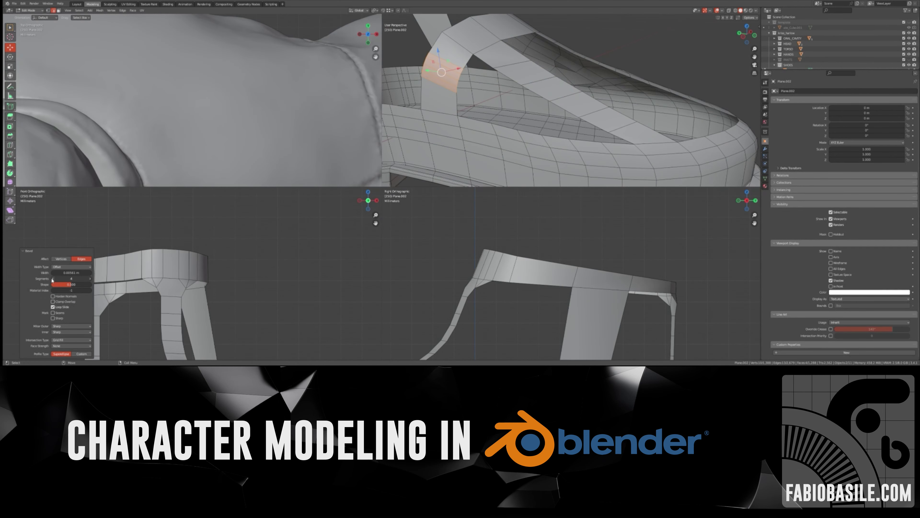
Bevel the strap, then bridge edge loops to fill the strap gap with faces.
middle_drag(533, 89, 523, 140)
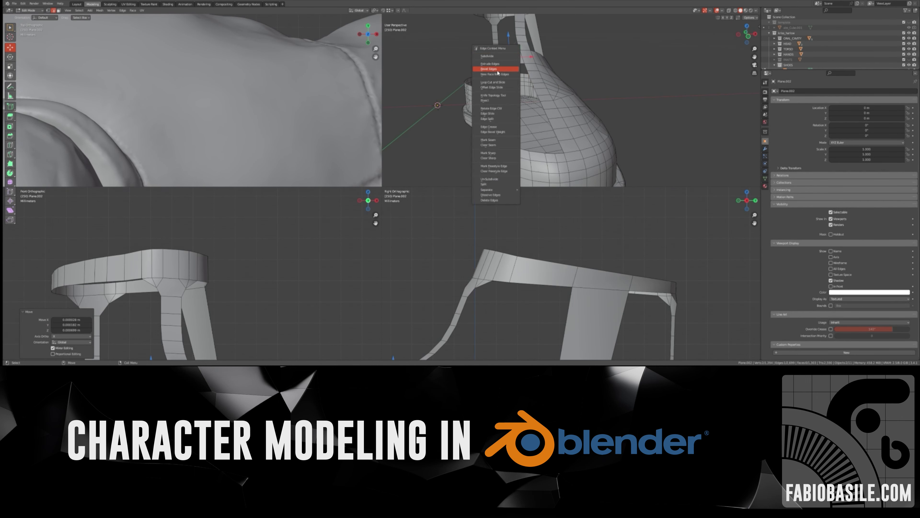
click(496, 45)
key(c)
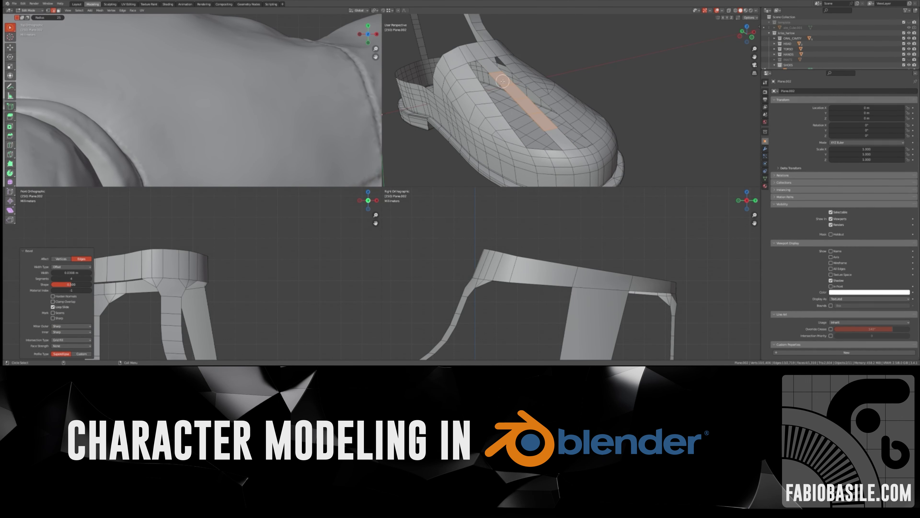
right_click(508, 125)
click(518, 148)
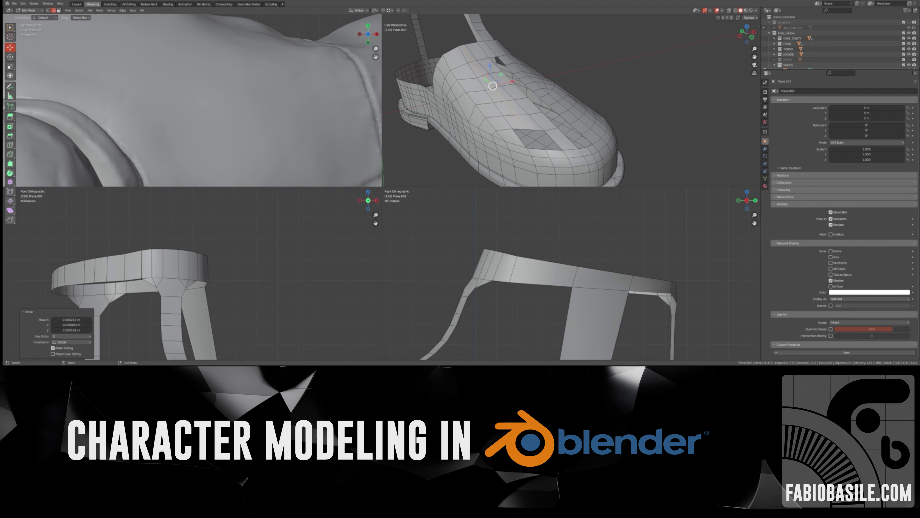
middle_drag(484, 78, 536, 170)
right_click(536, 171)
click(538, 175)
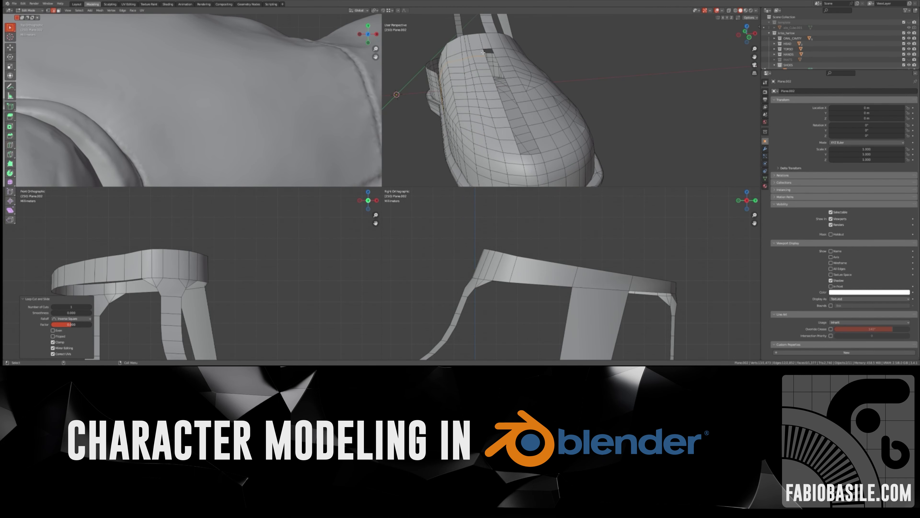
Select the strip of edges around the next toe hole and bridge it shut.
key(KP_Decimal)
right_click(577, 103)
click(580, 109)
right_click(501, 110)
click(503, 116)
middle_drag(504, 115, 544, 141)
Cut new edges into the toe surface and bevel the strap's middle band.
key(shift+space)
click(560, 240)
middle_drag(560, 239, 569, 98)
key(Return)
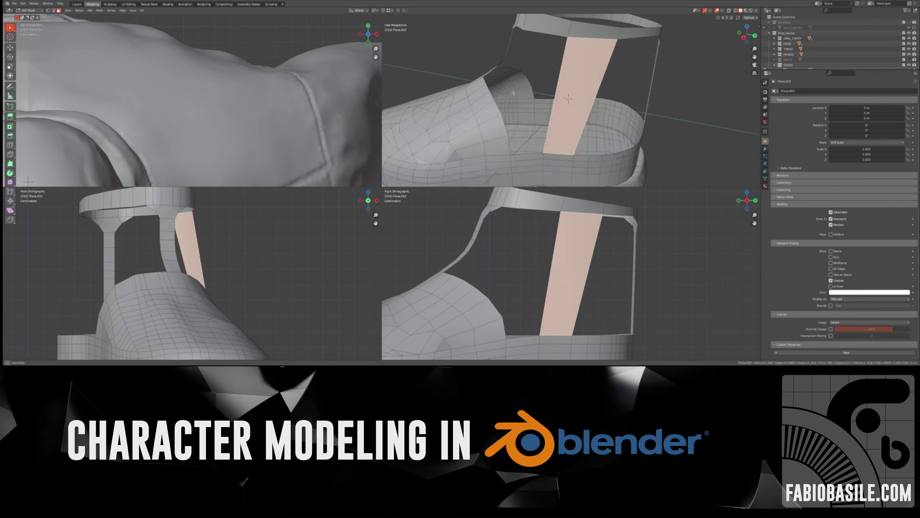
mouse_move(514, 93)
middle_down()
mouse_move(536, 73)
mouse_move(545, 41)
middle_up()
key(ctrl+b)
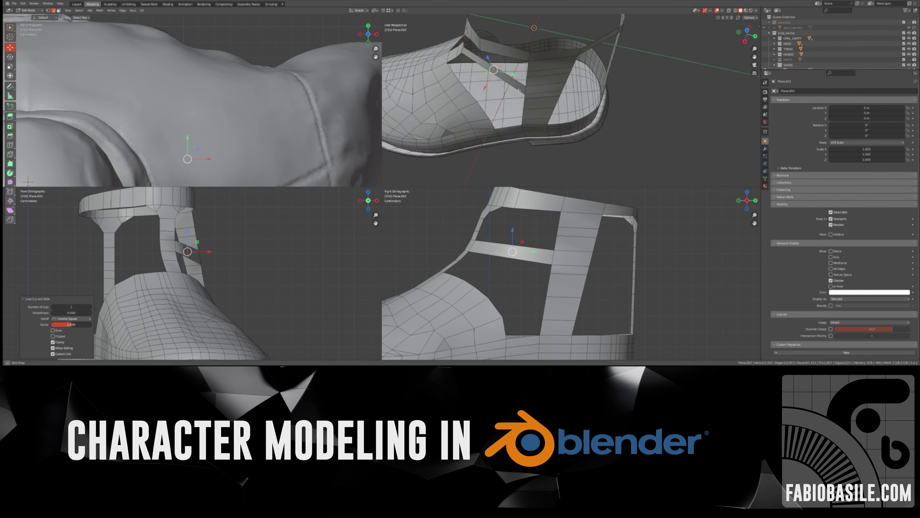
Undo the strap bevel and select the edges of the side opening.
middle_drag(457, 128, 499, 121)
key(ctrl+z)
click(472, 75)
mouse_move(472, 75)
middle_down()
mouse_move(482, 95)
mouse_move(462, 87)
mouse_move(468, 120)
middle_up()
Bridge the side-opening edges into a new horizontal strap face.
right_click(471, 116)
key(Escape)
right_click(462, 87)
key(Escape)
right_click(461, 145)
click(442, 163)
Fill the small holes beside the new strap with faces using F and Alt+F.
mouse_move(441, 163)
middle_down()
mouse_move(507, 93)
mouse_move(496, 65)
middle_up()
key(f)
click(490, 59)
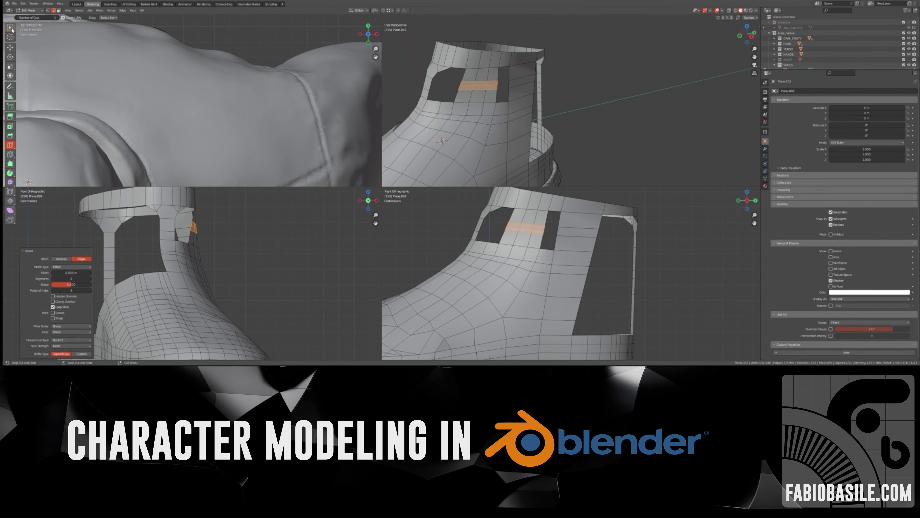
key(f)
middle_drag(507, 95, 510, 94)
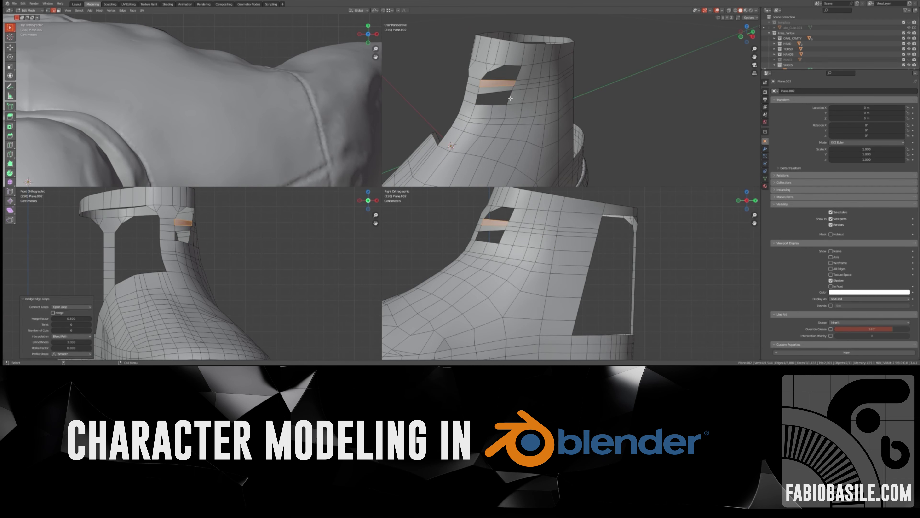
key(alt+f)
mouse_move(489, 93)
middle_down()
mouse_move(514, 73)
mouse_move(473, 70)
mouse_move(499, 151)
mouse_move(493, 122)
middle_up()
Bridge an angled strip of faces on the inner side and bevel it.
right_click(472, 71)
key(f)
click(472, 44)
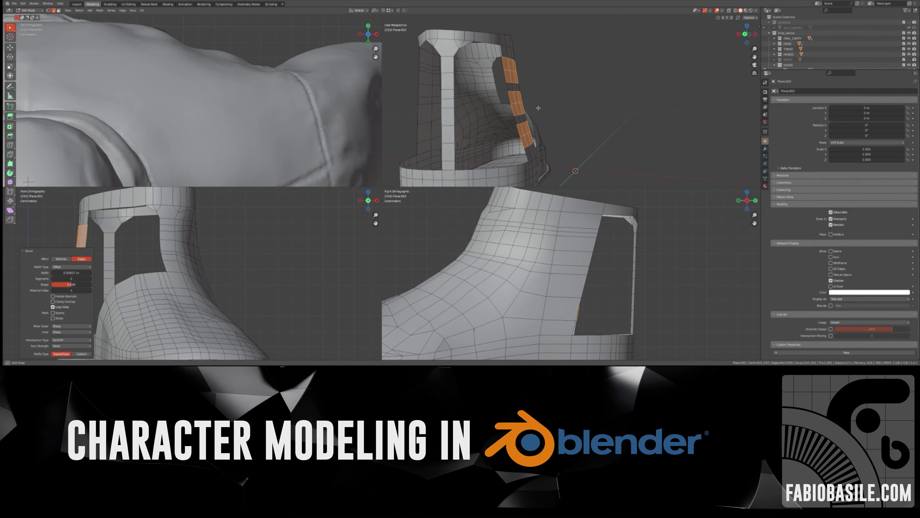
mouse_move(472, 44)
middle_down()
mouse_move(486, 128)
mouse_move(537, 104)
middle_up()
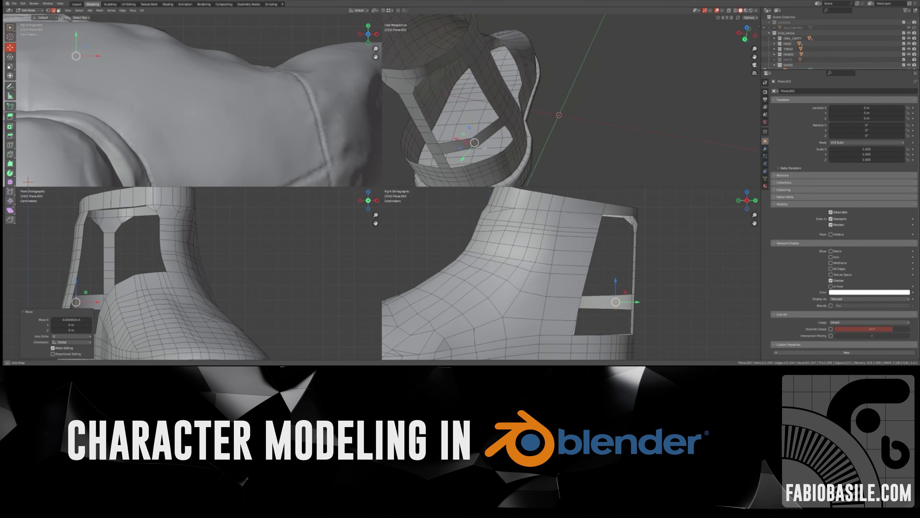
click(537, 104)
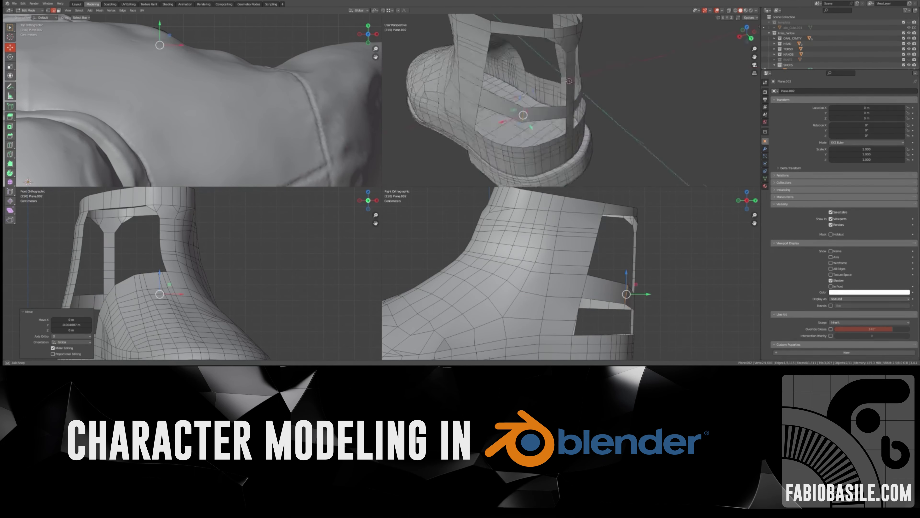
mouse_move(538, 105)
middle_down()
mouse_move(578, 136)
mouse_move(508, 109)
middle_up()
key(ctrl+b)
click(562, 123)
Add a loop cut along the strip and select both edge loops of the back opening.
right_click(487, 130)
click(503, 232)
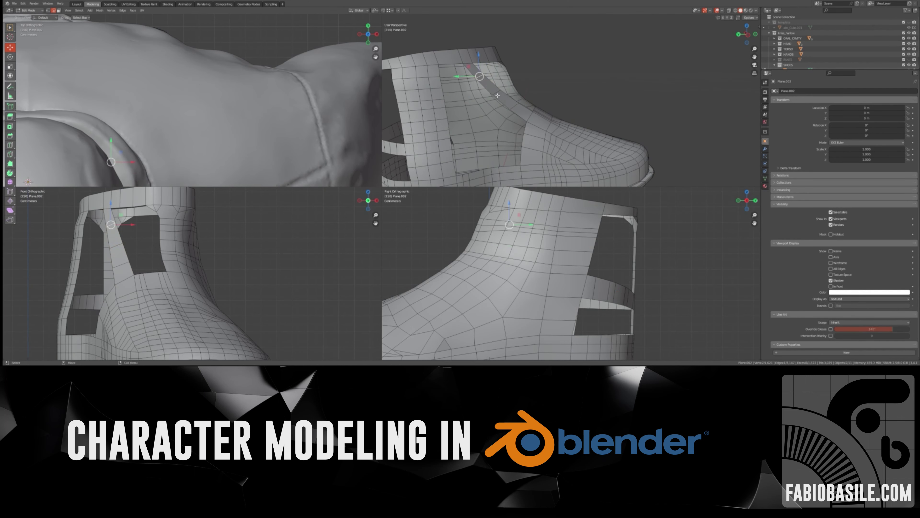
middle_drag(481, 78, 588, 116)
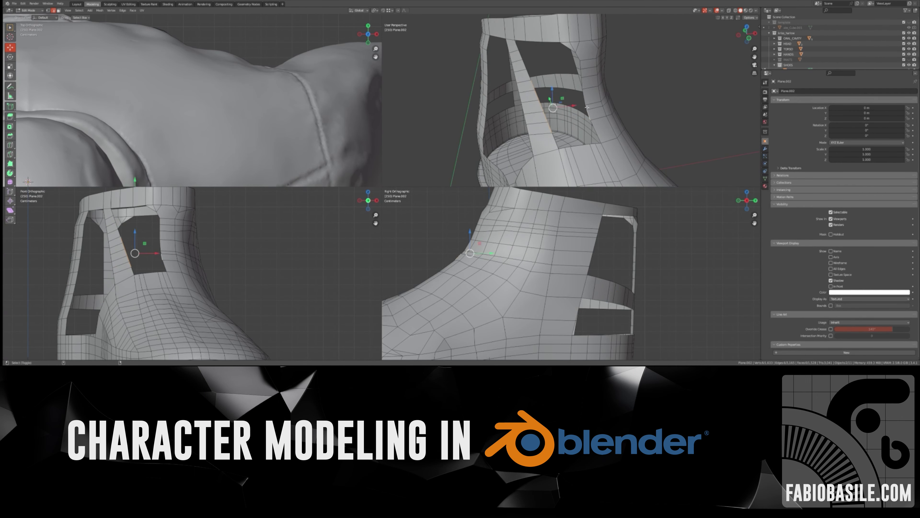
alt+click(590, 117)
key(KP_Decimal)
right_click(585, 105)
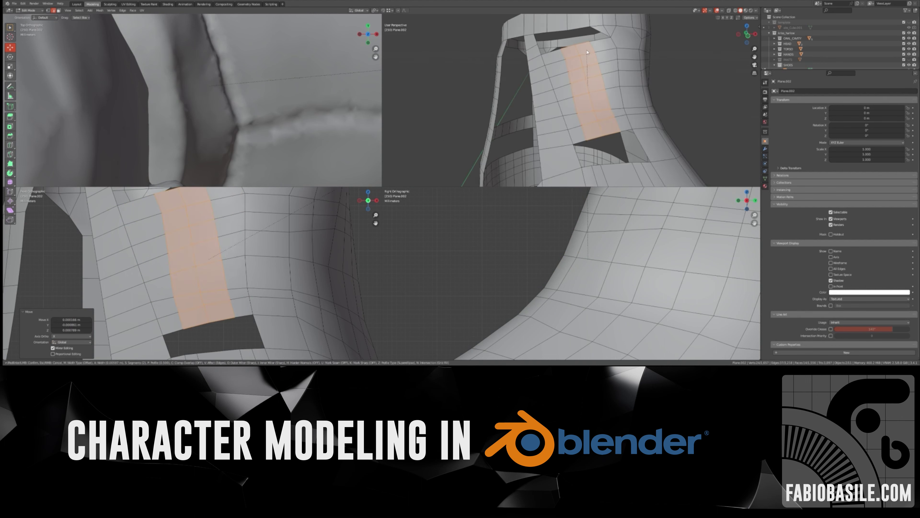
Bridge the back opening's two edge loops, then clear the selection.
click(577, 109)
middle_drag(590, 108, 6, 32)
alt+click(471, 78)
right_click(456, 93)
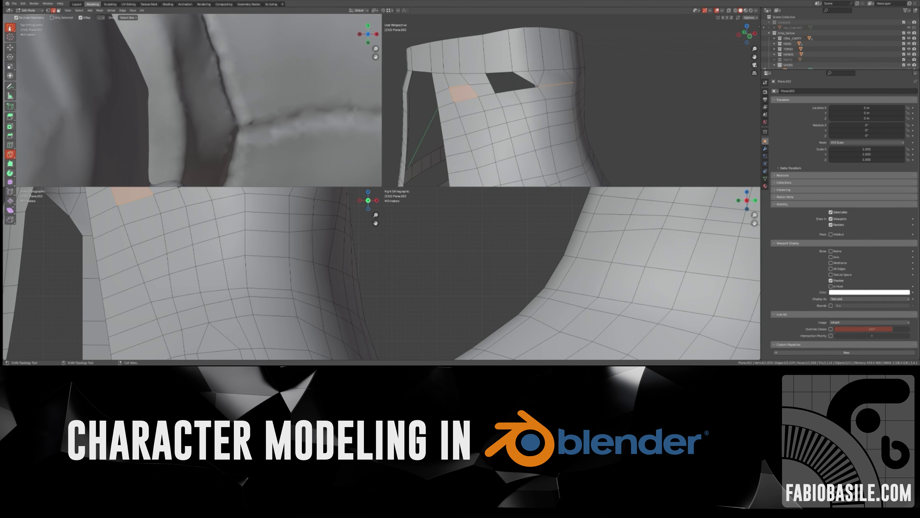
middle_drag(507, 91, 529, 79)
key(alt+a)
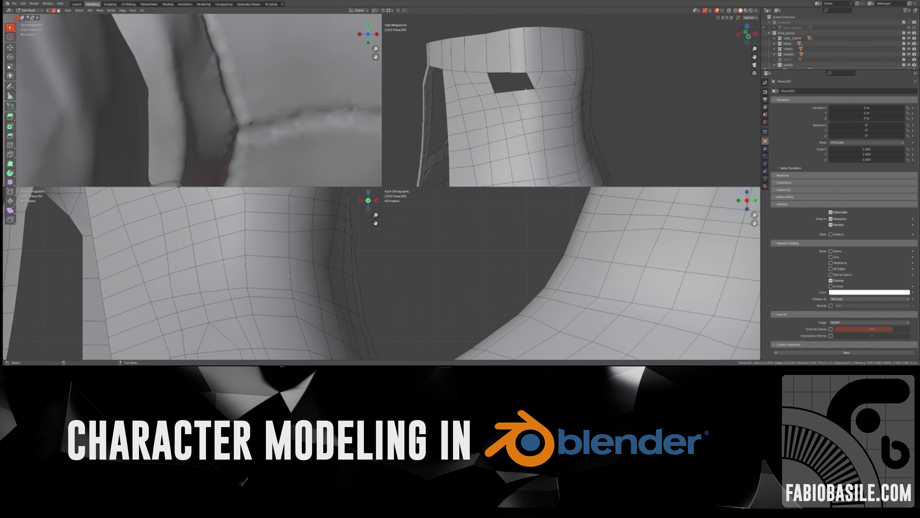
Select rim edge loops of the ankle hole and fill them with new faces.
mouse_move(503, 93)
middle_down()
mouse_move(509, 133)
mouse_move(513, 91)
mouse_move(482, 108)
mouse_move(486, 122)
mouse_move(465, 106)
middle_up()
click(509, 132)
key(shift+space)
key(g)
alt+click(472, 94)
key(f)
alt+shift+click(486, 122)
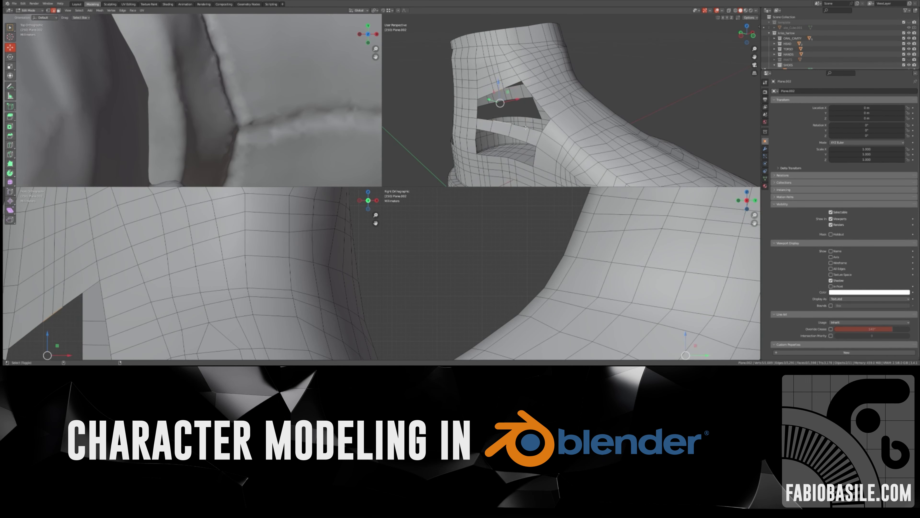
key(f)
middle_drag(511, 126, 504, 109)
Bridge the selected edges near the heel into a new face.
drag(504, 110, 506, 107)
mouse_move(506, 107)
middle_down()
mouse_move(514, 116)
mouse_move(500, 120)
middle_up()
right_click(564, 88)
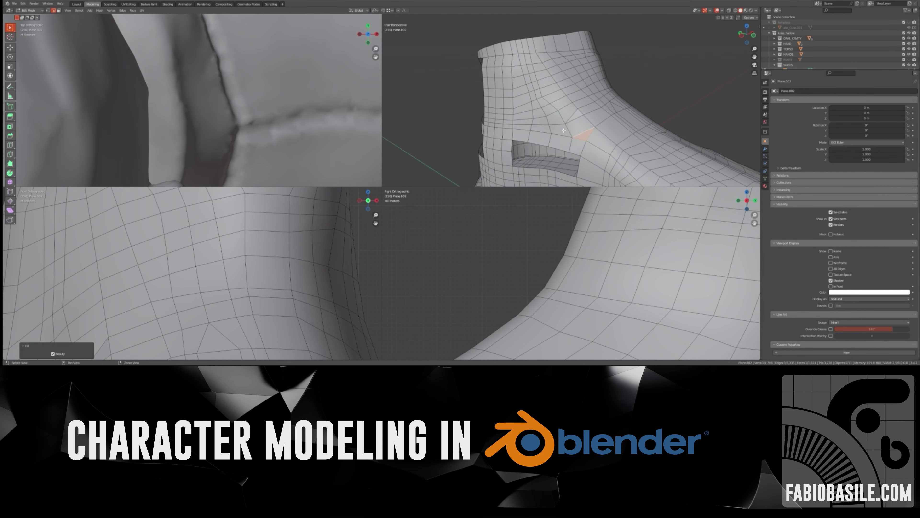
right_click(500, 119)
click(507, 154)
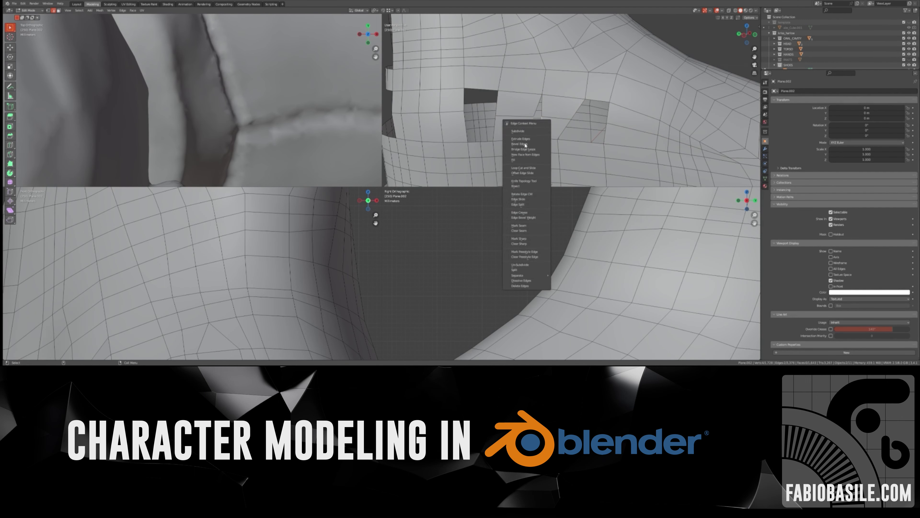
middle_drag(568, 124, 504, 171)
scroll(544, 138, down, 5)
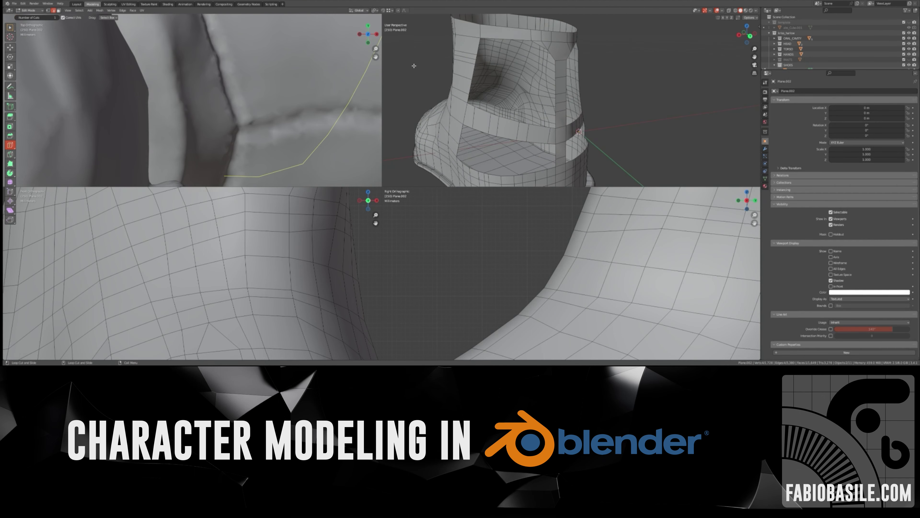
Add a loop cut across the boot and bevel the selected edges.
key(ctrl+r)
click(504, 178)
key(ctrl+b)
mouse_move(538, 78)
middle_down()
mouse_move(544, 123)
mouse_move(533, 109)
mouse_move(543, 108)
mouse_move(507, 116)
mouse_move(515, 124)
mouse_move(485, 94)
middle_up()
scroll(533, 109, down, 3)
key(ctrl+b)
key(Escape)
click(487, 134)
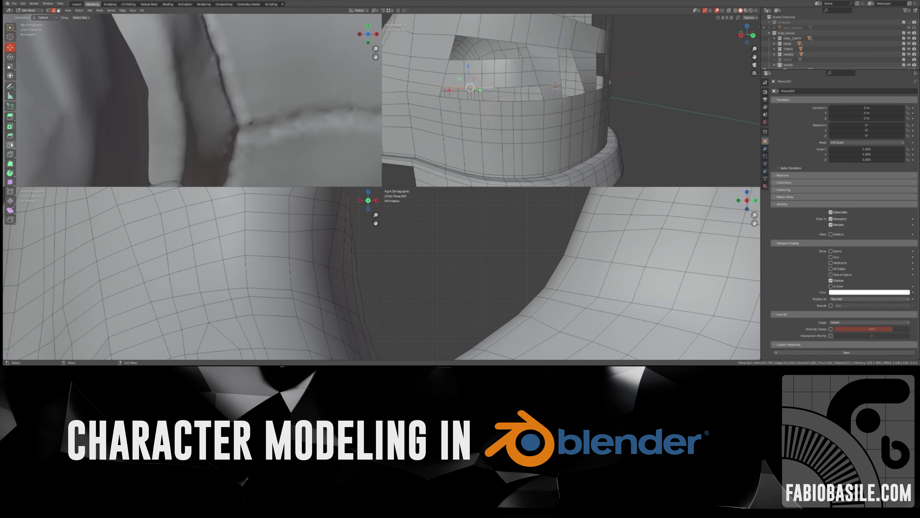
Bridge the gaps around the boot heel into new faces.
key(w)
click(482, 146)
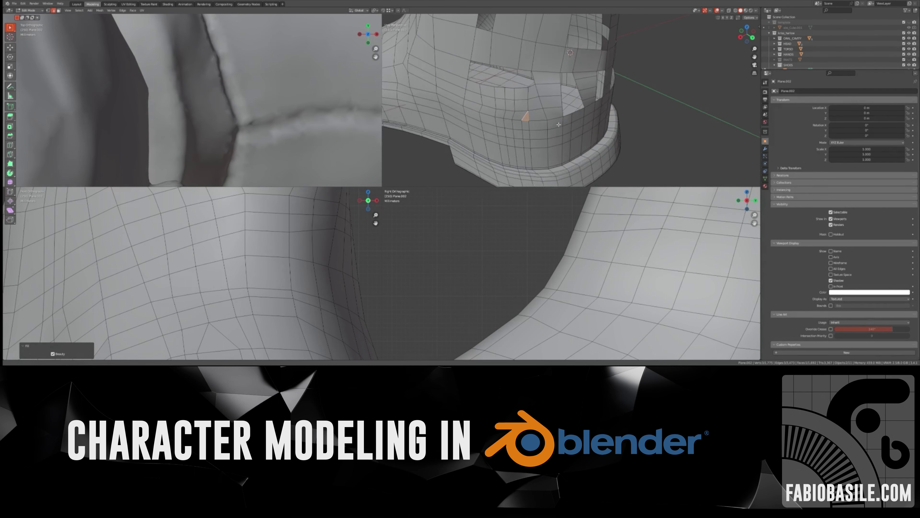
mouse_move(482, 146)
middle_down()
mouse_move(493, 113)
mouse_move(494, 156)
mouse_move(515, 113)
middle_up()
right_click(495, 156)
click(527, 154)
Bridge the next gap's edge loops, adding several faces.
mouse_move(515, 157)
middle_down()
mouse_move(473, 155)
mouse_move(481, 105)
middle_up()
shift+click(473, 155)
click(499, 169)
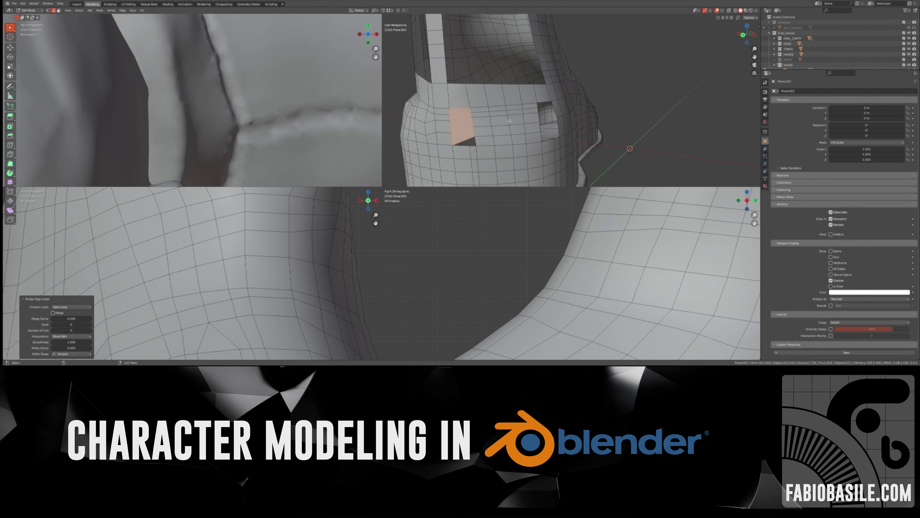
click(459, 165)
middle_drag(459, 166, 502, 97)
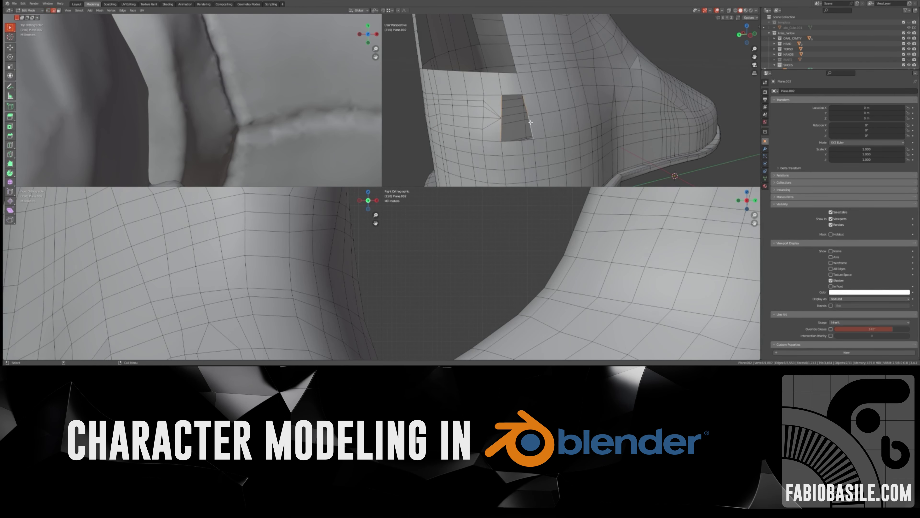
Add a horizontal loop cut beside the ankle hole and bridge that gap shut.
middle_drag(516, 139, 519, 93)
click(519, 94)
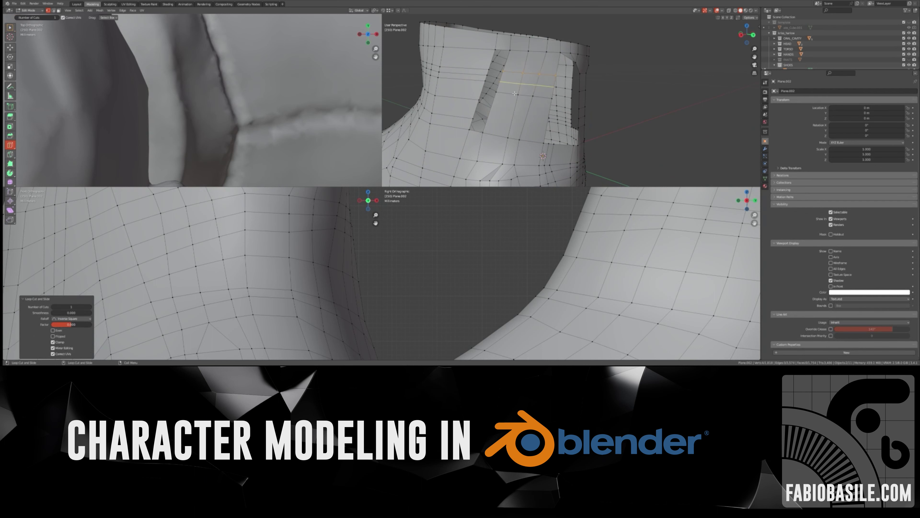
click(476, 102)
mouse_move(501, 80)
middle_down()
mouse_move(476, 102)
mouse_move(513, 93)
mouse_move(503, 114)
middle_up()
click(483, 98)
right_click(503, 114)
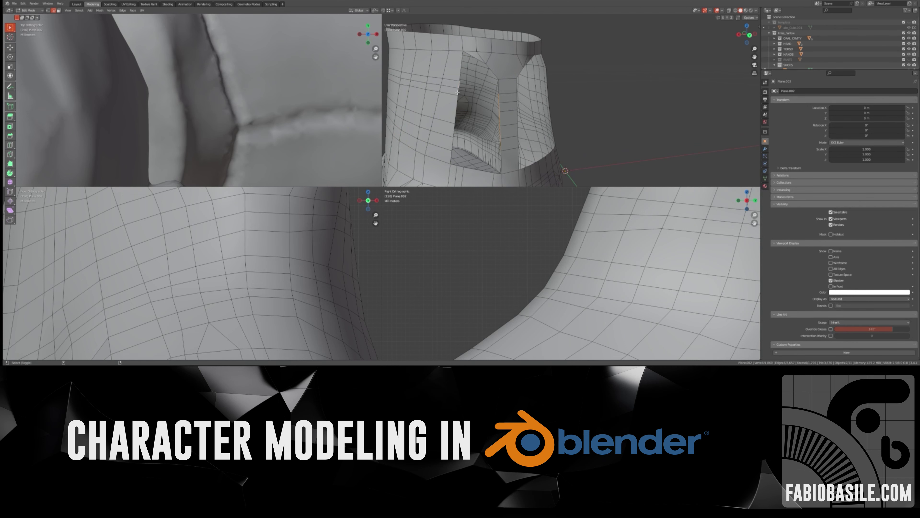
right_click(467, 107)
click(469, 106)
Add another loop cut and select the edges around the remaining gap.
middle_drag(468, 107, 437, 134)
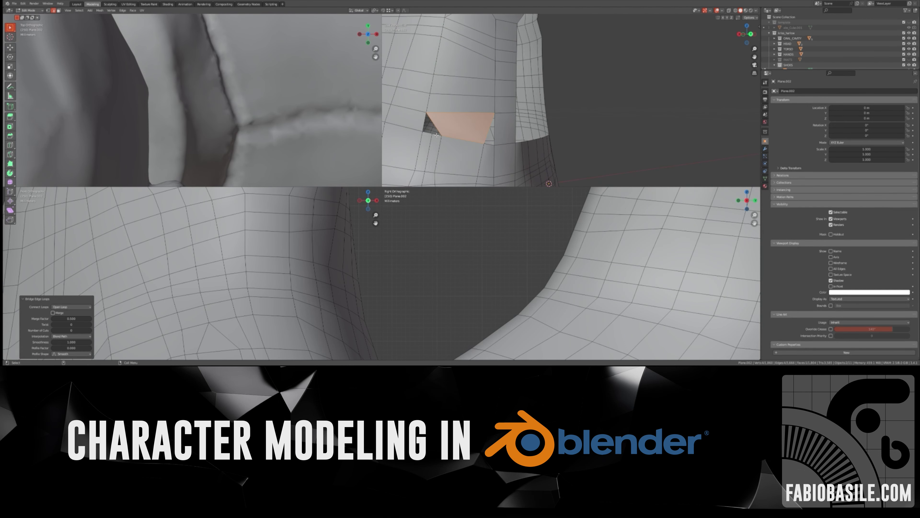
scroll(437, 134, down, 5)
key(shift+space)
click(468, 167)
click(474, 103)
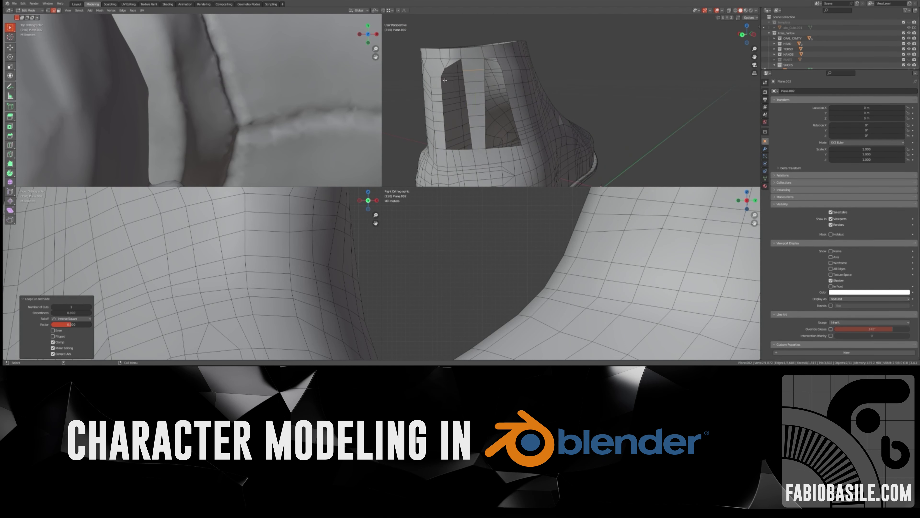
shift+click(511, 105)
mouse_move(510, 105)
middle_down()
mouse_move(453, 109)
mouse_move(439, 165)
mouse_move(450, 126)
middle_up()
key(f)
Bridge the remaining gap, fill the last hole with F, and return to Object Mode.
right_click(438, 165)
click(438, 165)
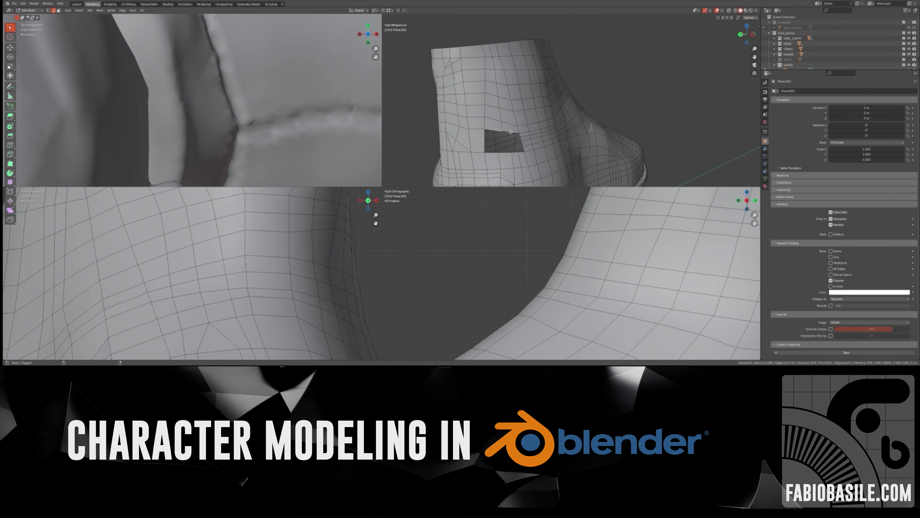
key(Return)
scroll(522, 145, up, 4)
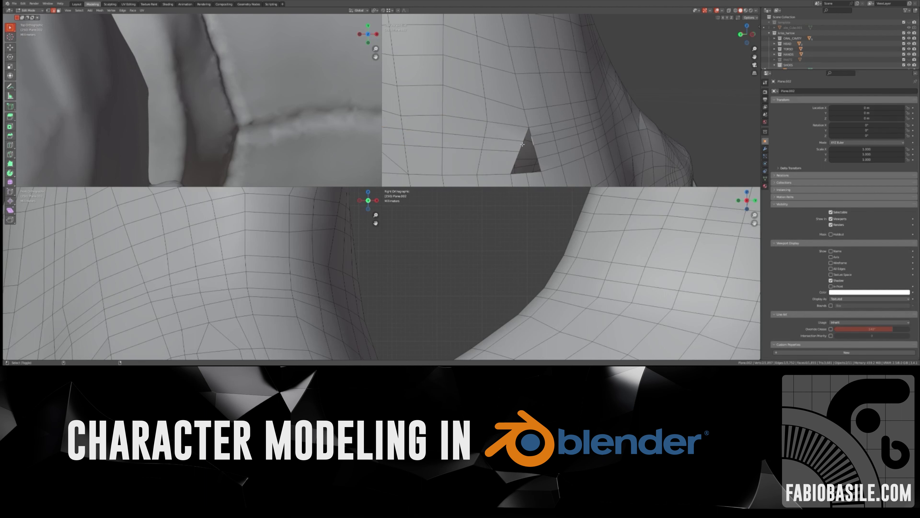
key(f)
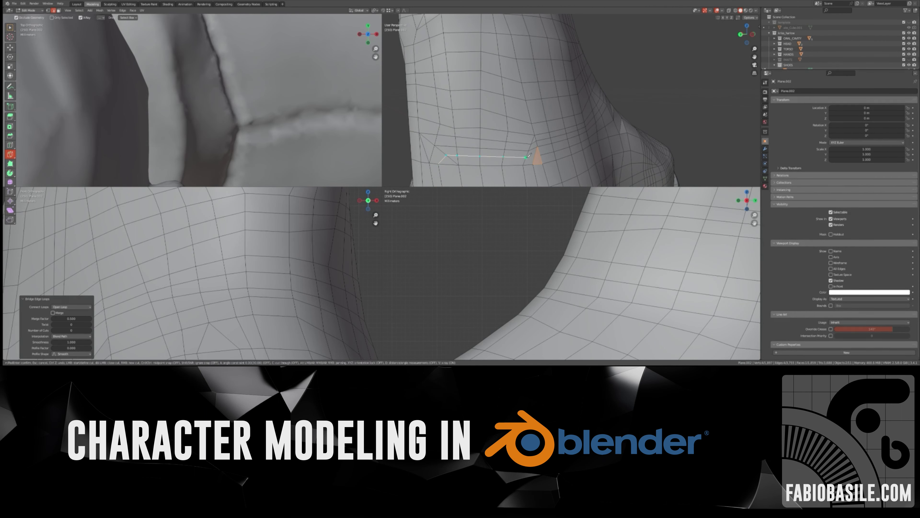
scroll(540, 166, down, 5)
key(Tab)
alt+click(518, 78)
key(Tab)
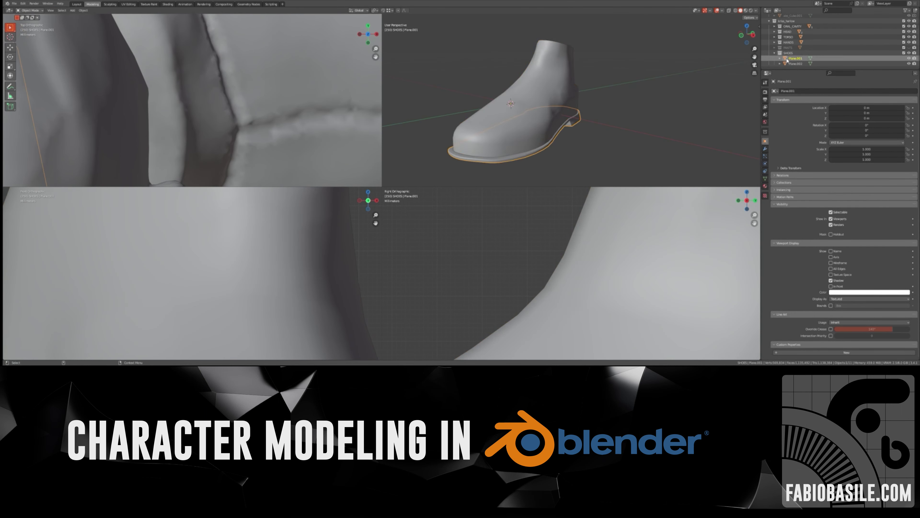
Leave Edit Mode and frame the mirrored shoes, then the whole character, in the views.
scroll(482, 141, up, 3)
scroll(478, 141, up, 2)
key(Tab)
scroll(478, 141, down, 3)
scroll(478, 141, down, 3)
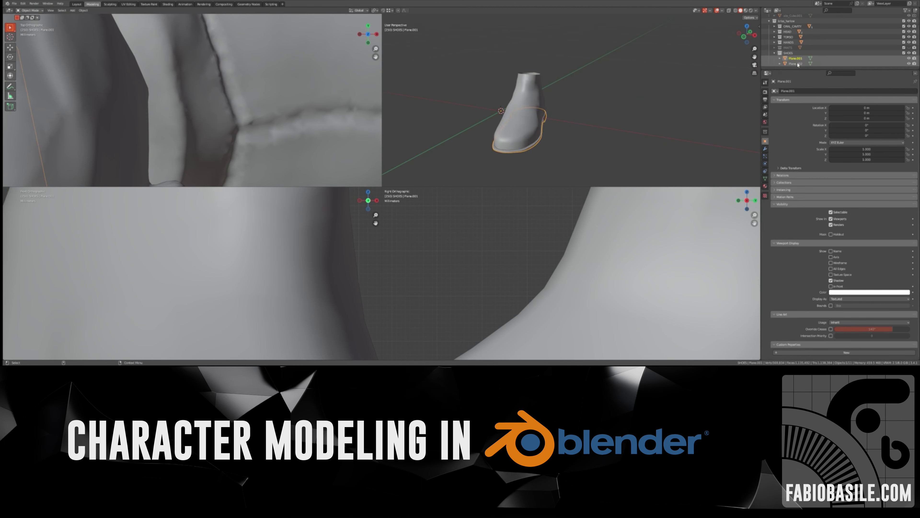
key(Home)
key(KP_Decimal)
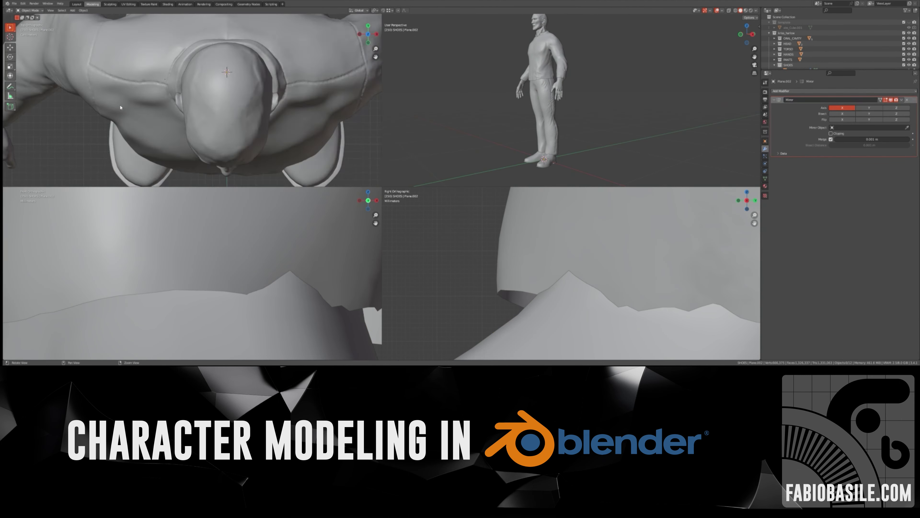
key(KP_Decimal)
key(Home)
Maximize the perspective view and orbit from the front to the shoes and lower legs.
key(ctrl+space)
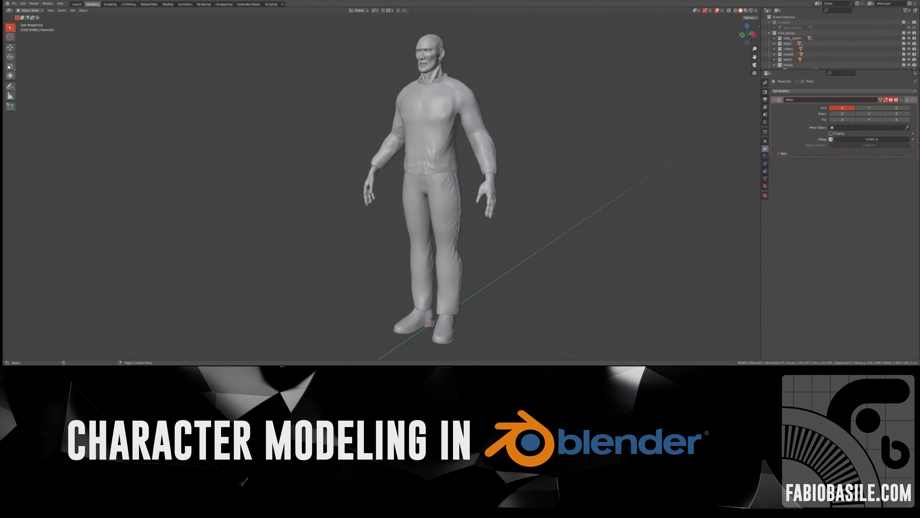
mouse_move(420, 170)
alt+middle_down()
mouse_move(452, 189)
mouse_move(509, 188)
alt+middle_up()
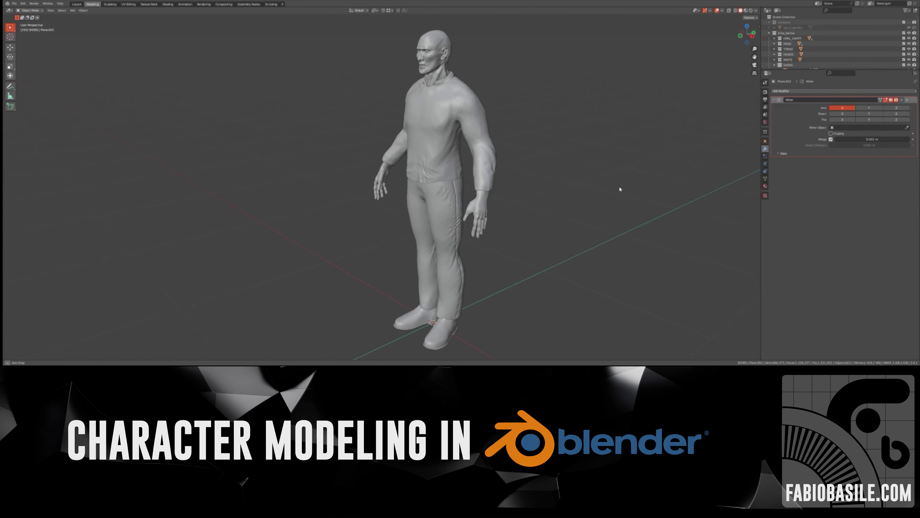
scroll(472, 185, up, 2)
scroll(493, 198, up, 2)
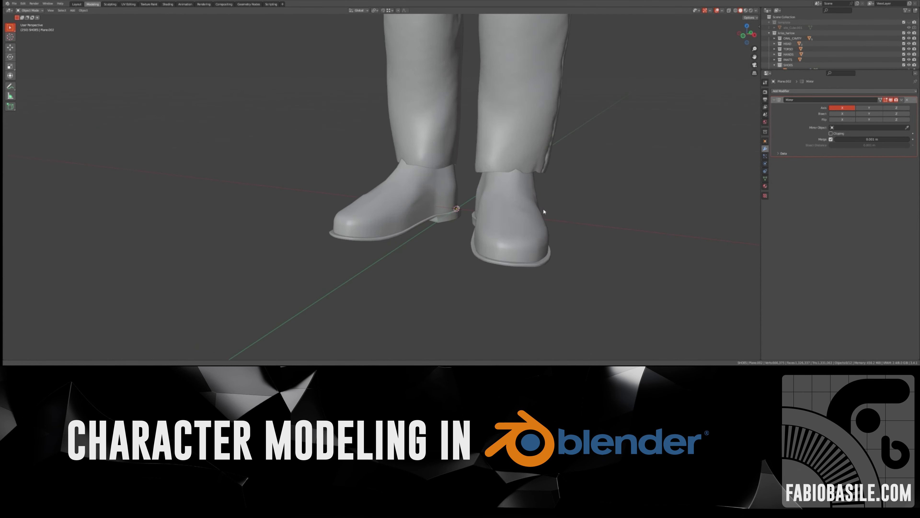
scroll(512, 209, up, 2)
middle_drag(512, 209, 484, 141)
scroll(474, 109, up, 2)
mouse_move(471, 91)
middle_down()
mouse_move(468, 76)
mouse_move(460, 142)
middle_up()
Orbit up to the torso and zoom around to review the full character wearing both shoes.
scroll(459, 142, up, 2)
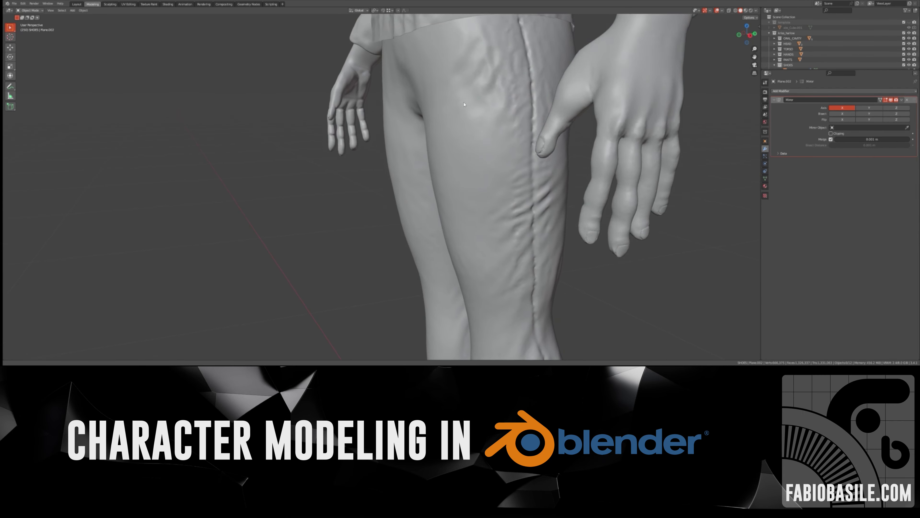
scroll(459, 142, up, 2)
mouse_move(463, 119)
shift+middle_down()
mouse_move(474, 152)
mouse_move(532, 197)
mouse_move(473, 148)
mouse_move(476, 215)
mouse_move(454, 127)
mouse_move(450, 184)
mouse_move(359, 184)
mouse_move(372, 162)
shift+middle_up()
scroll(454, 126, down, 2)
scroll(449, 184, up, 3)
scroll(346, 176, up, 2)
scroll(346, 176, down, 3)
scroll(350, 214, up, 1)
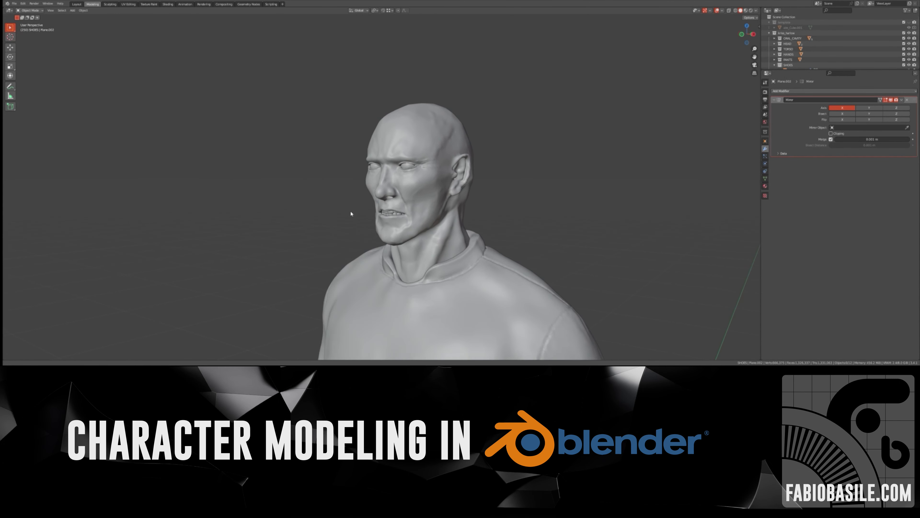
scroll(388, 210, up, 1)
scroll(373, 195, up, 2)
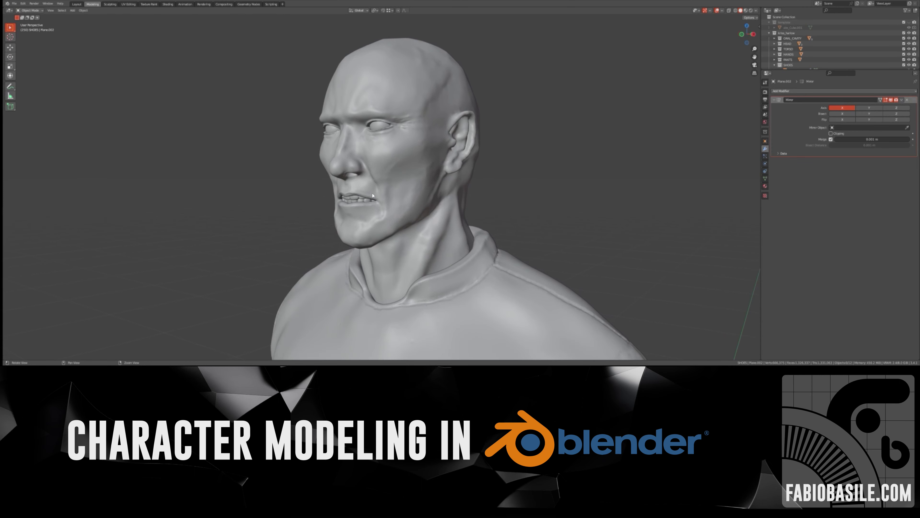